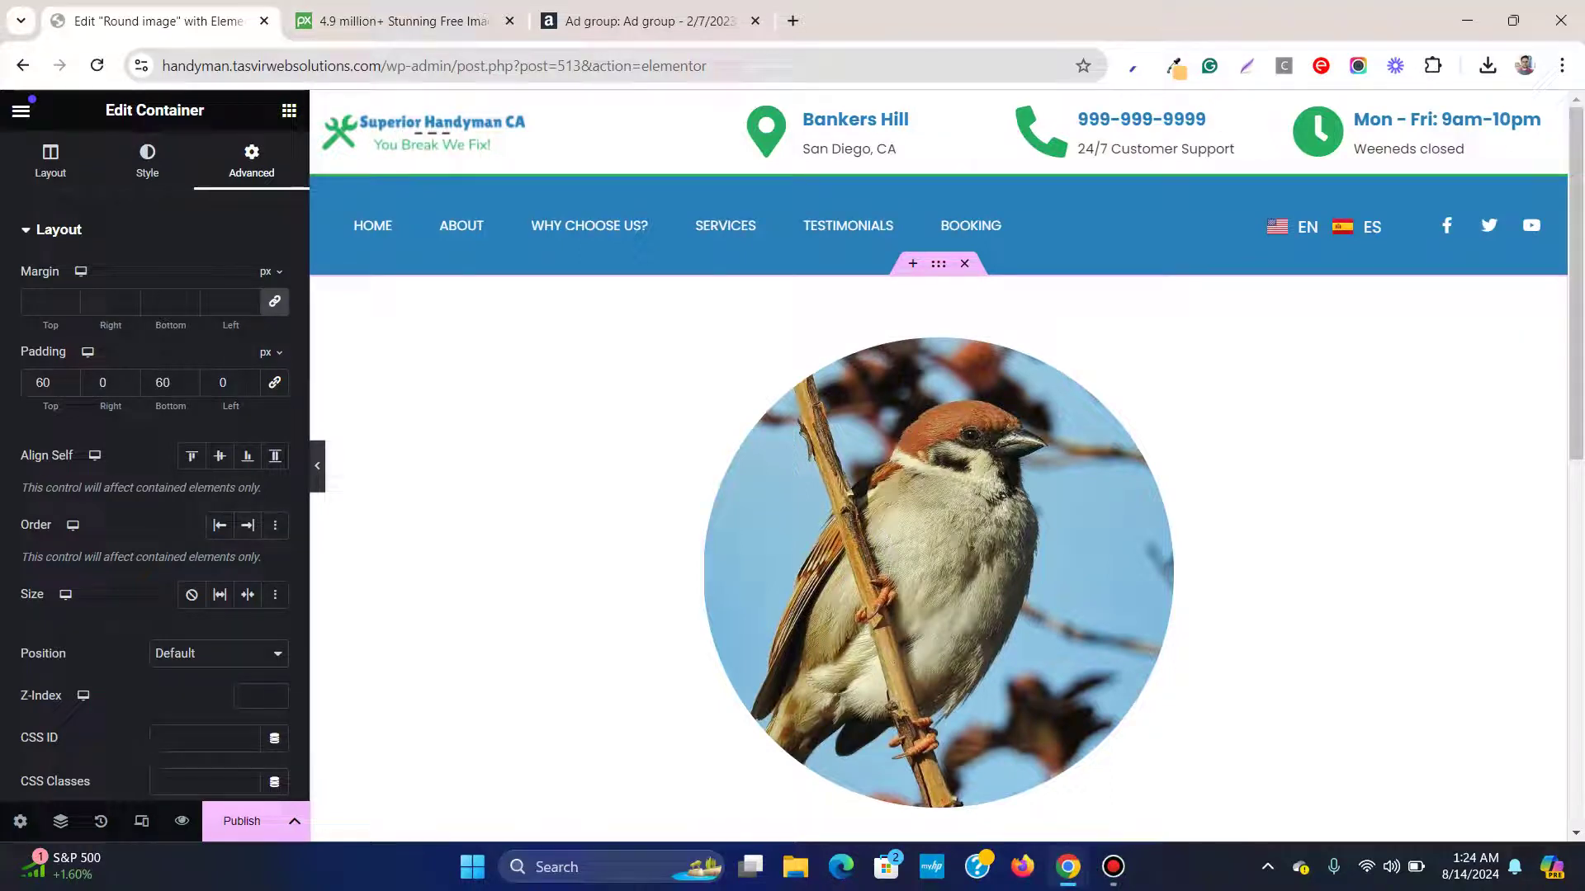
# Delete the round sparrow image and drop a new Image widget into the empty container
pyautogui.rightClick(1424, 339)
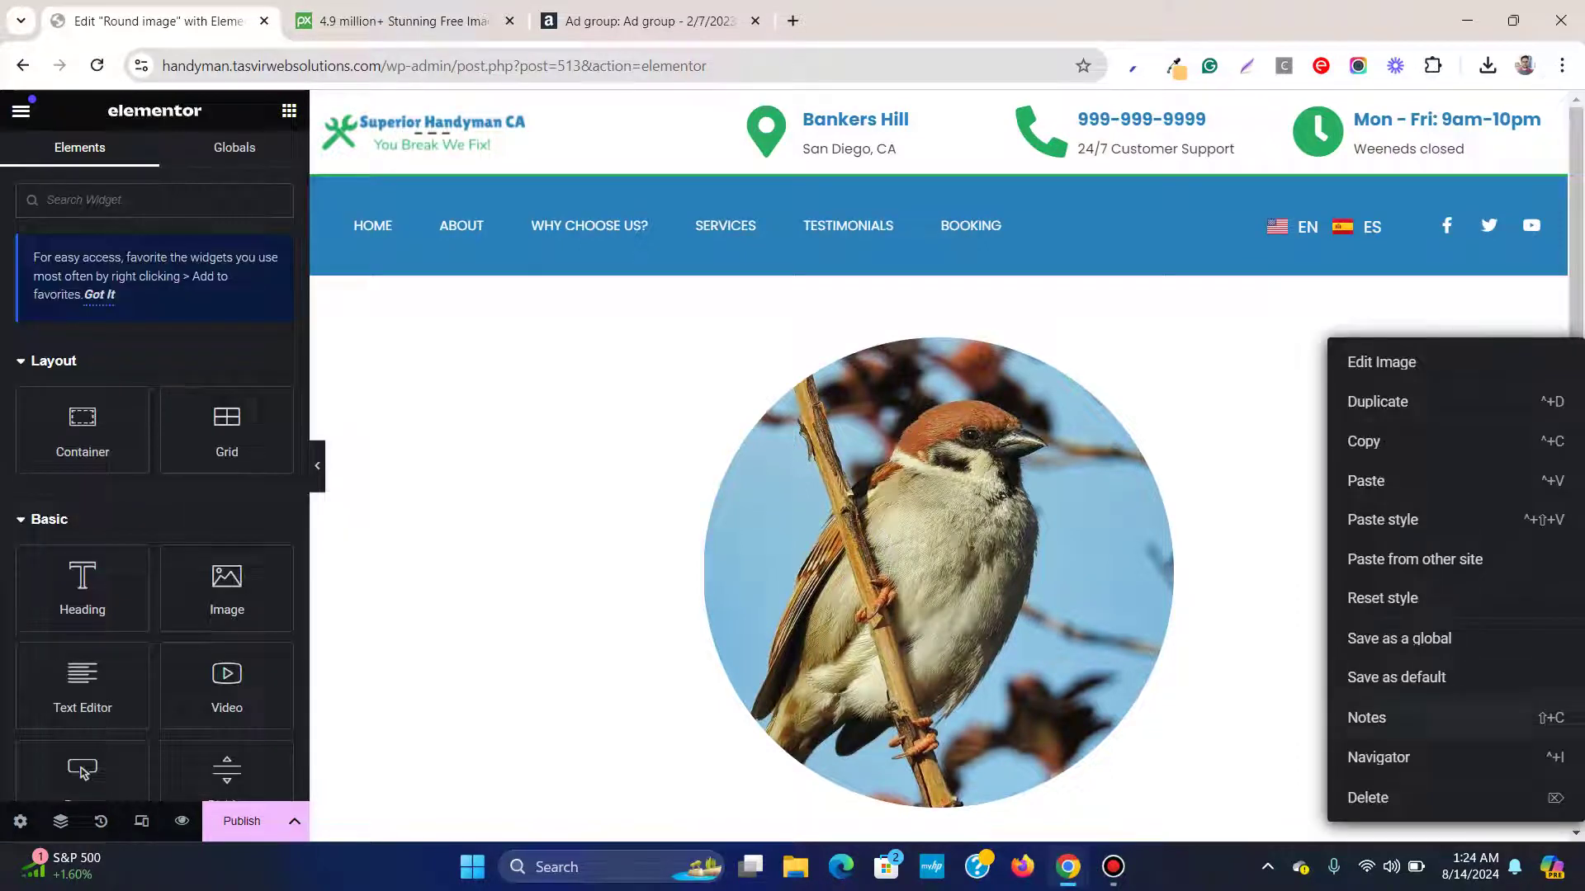
pyautogui.click(1368, 798)
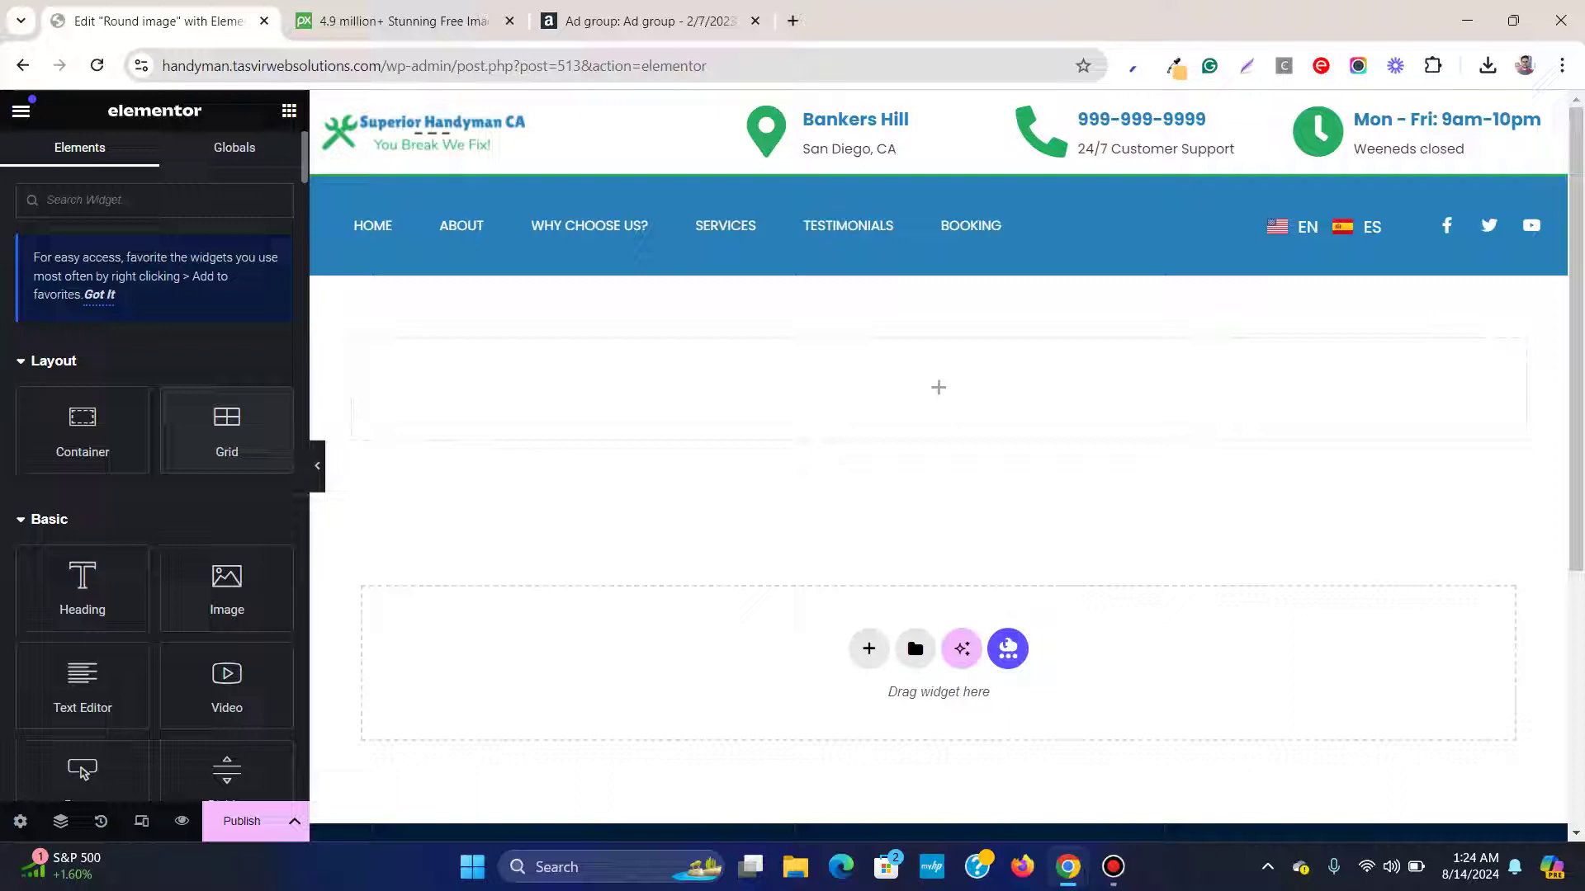
pyautogui.moveTo(227, 589); pyautogui.dragTo(937, 384)
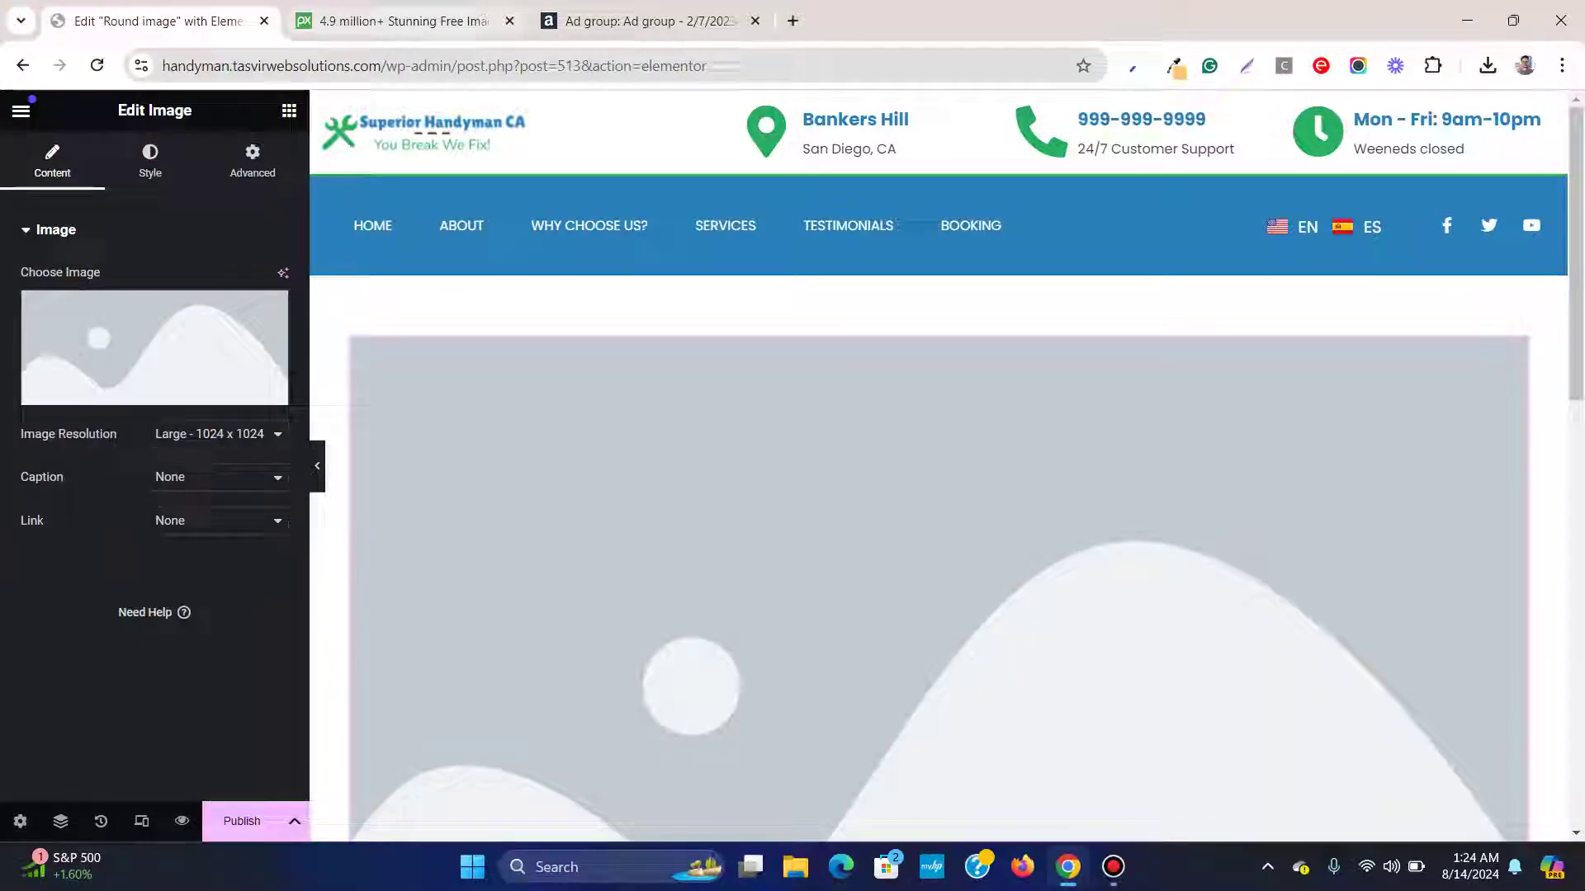
pyautogui.click(402, 22)
pyautogui.click(159, 22)
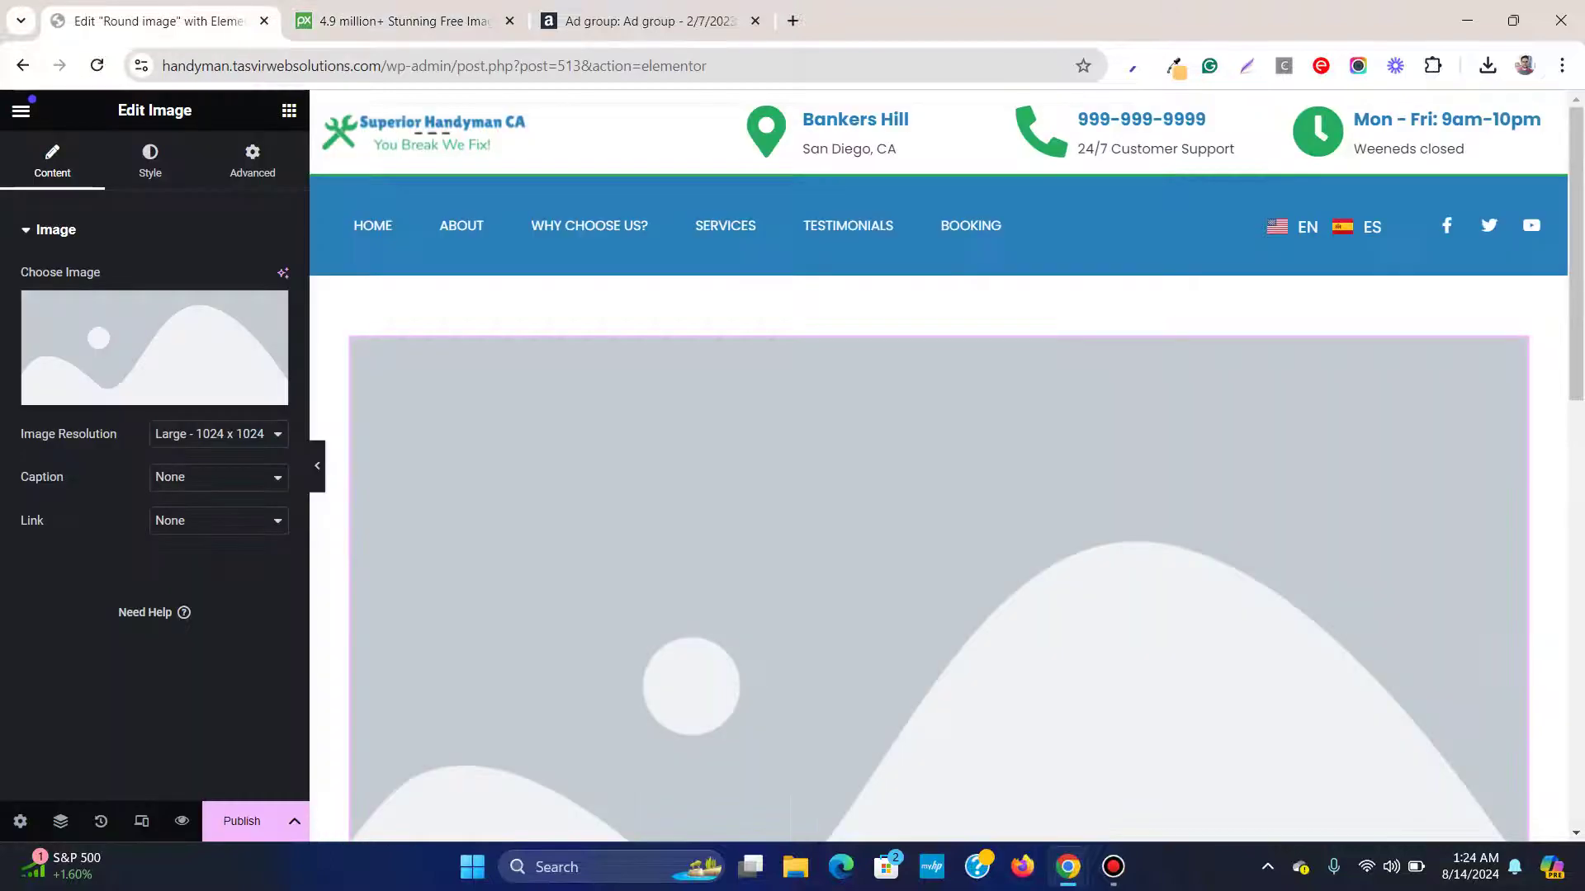
# Set the new image widget's width to about 43% in its style settings
pyautogui.click(150, 162)
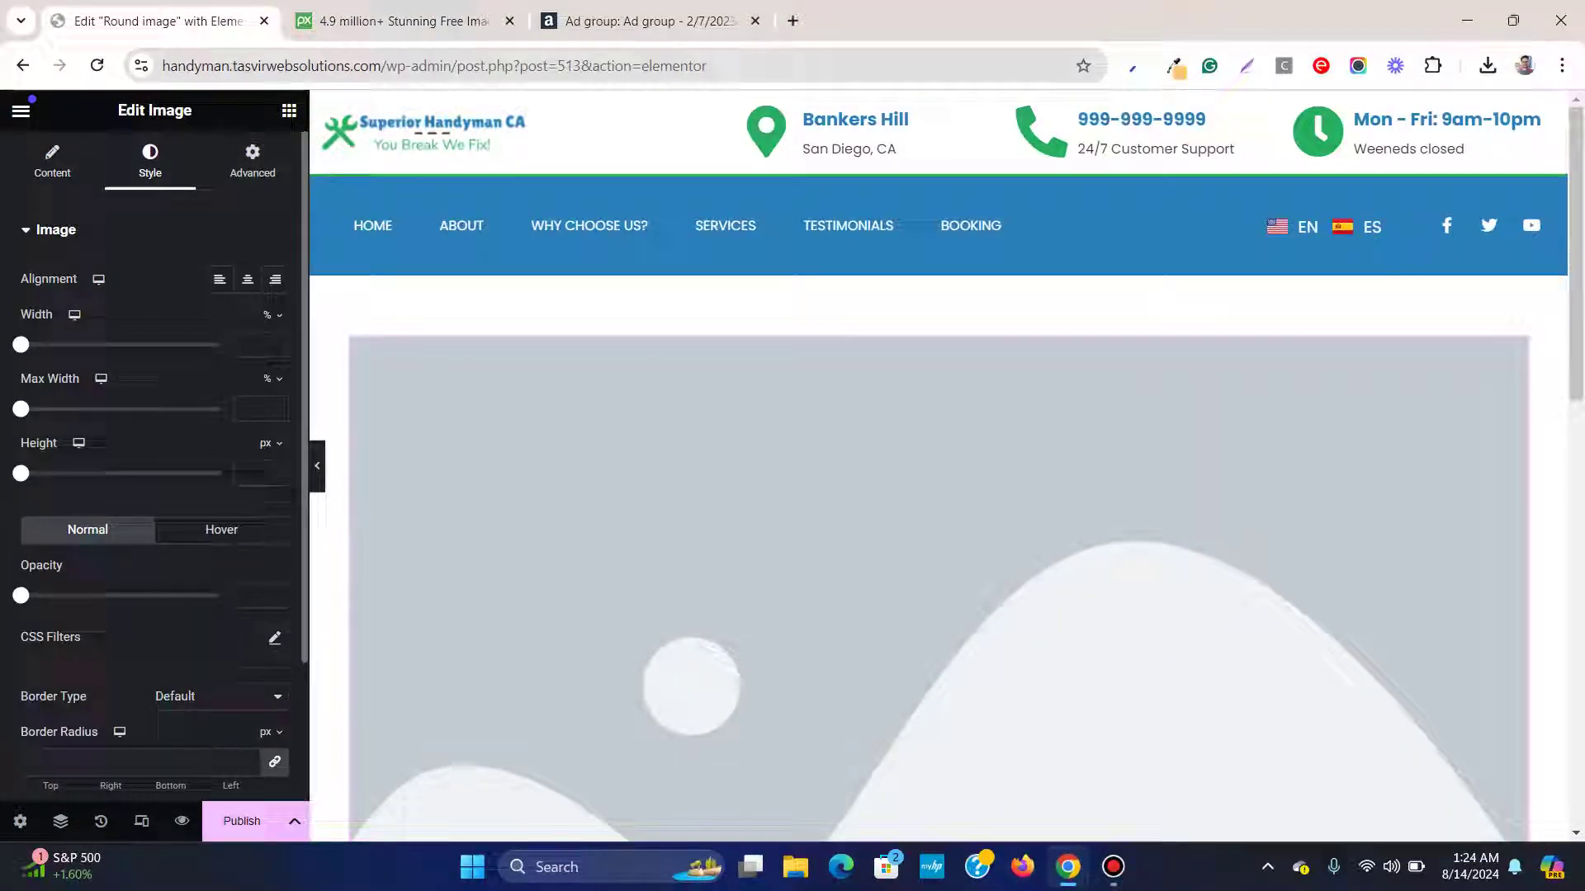
pyautogui.moveTo(22, 345); pyautogui.dragTo(99, 344)
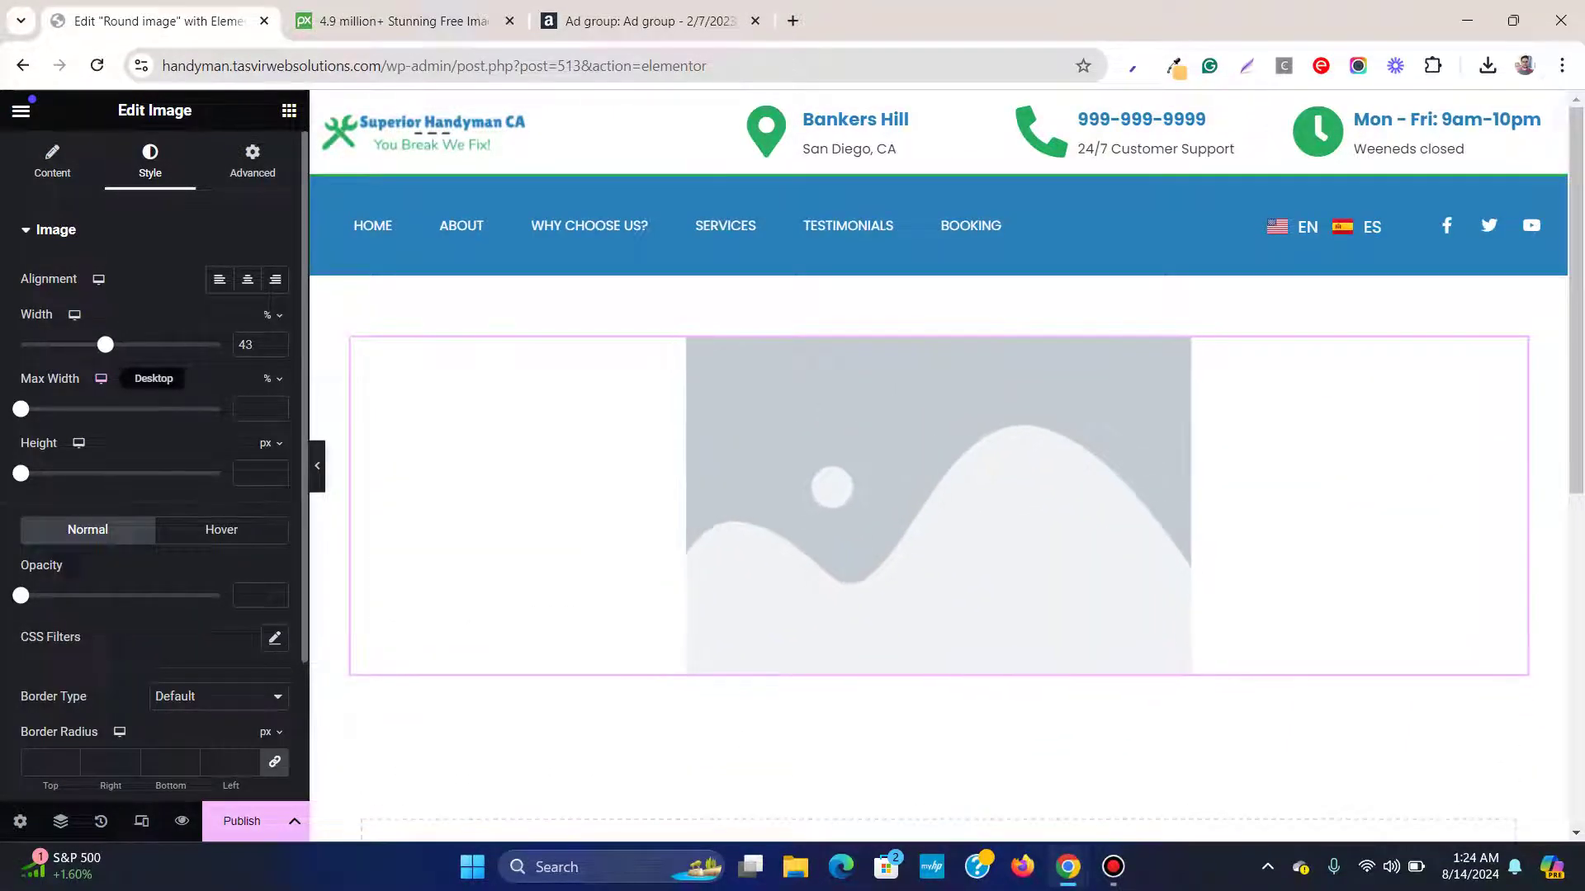
# Browse Pixabay's free image grid and load the full Editor's Choice results with the penguin photo
pyautogui.click(403, 21)
pyautogui.scroll(1, 975, 495)
pyautogui.scroll(-2, 974, 495)
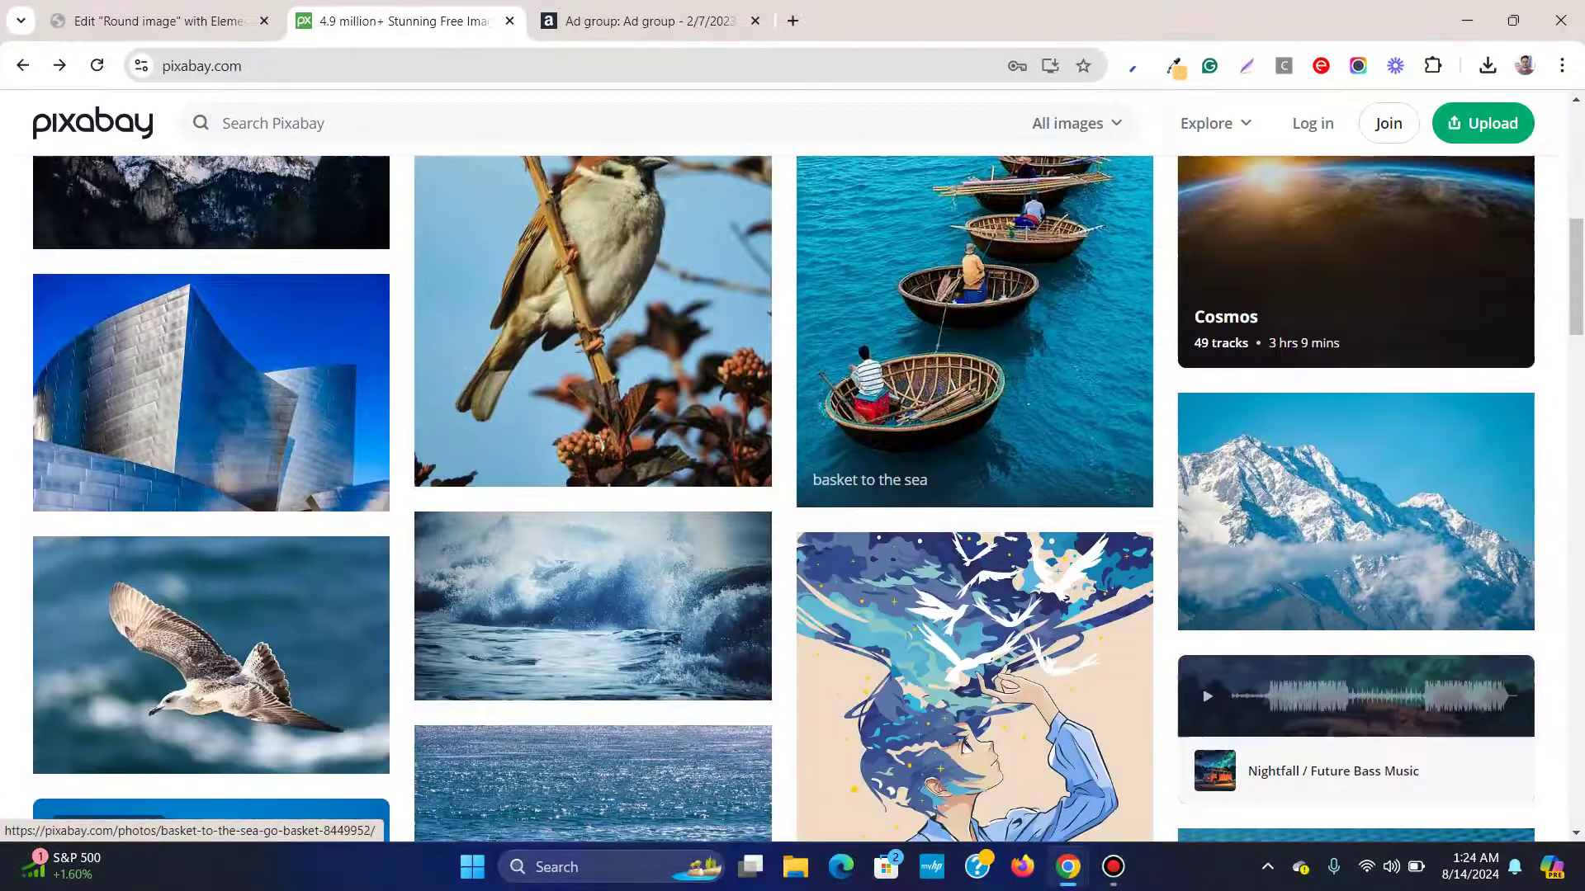
pyautogui.scroll(2, 974, 496)
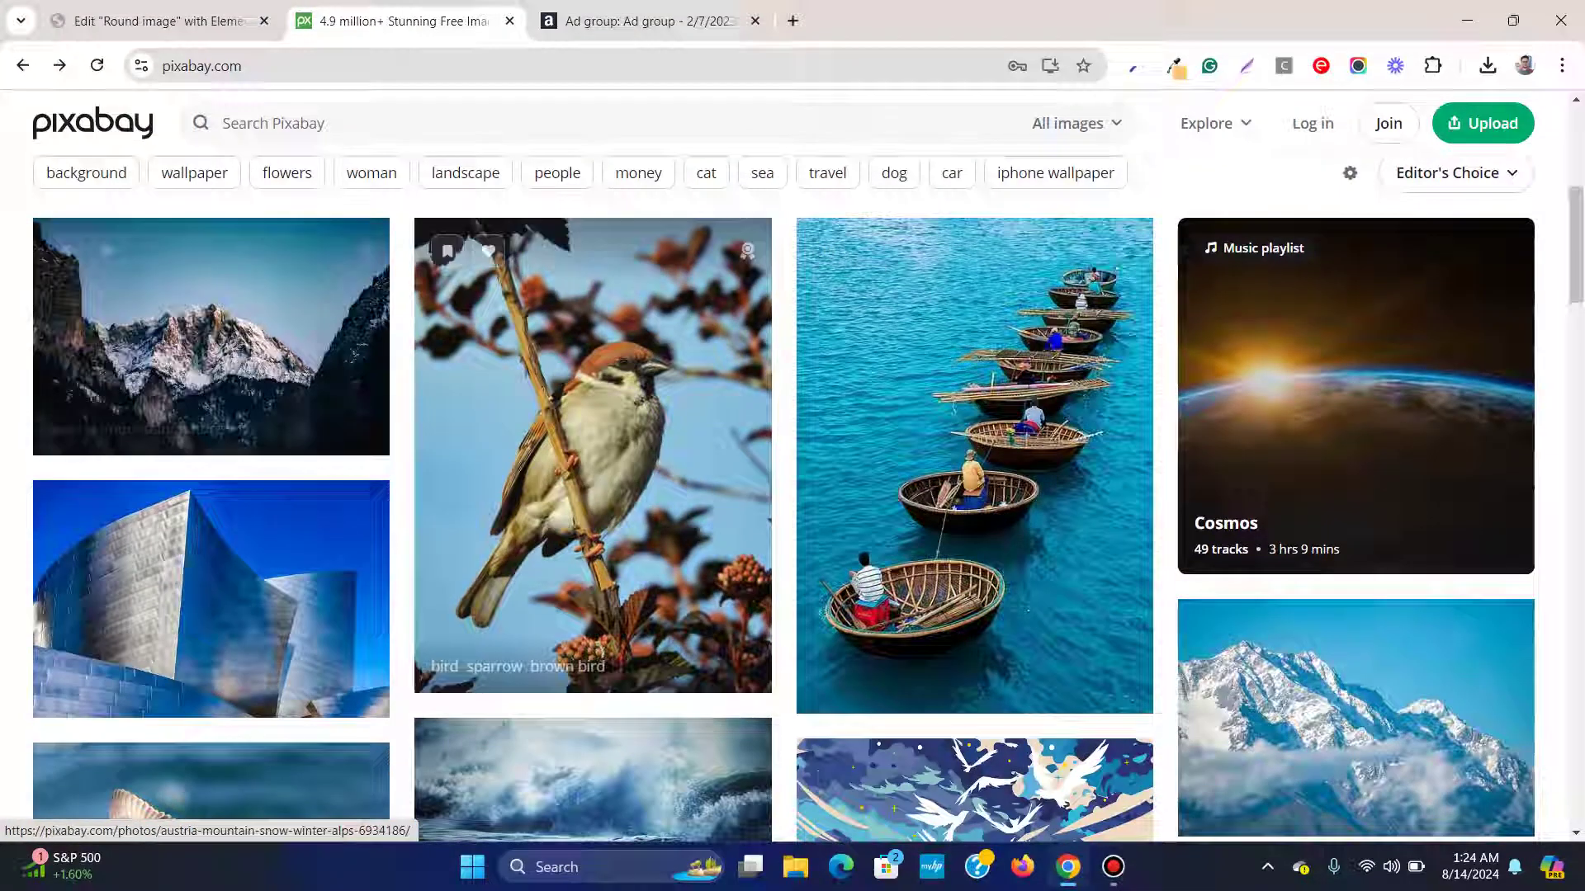
pyautogui.scroll(-5, 594, 495)
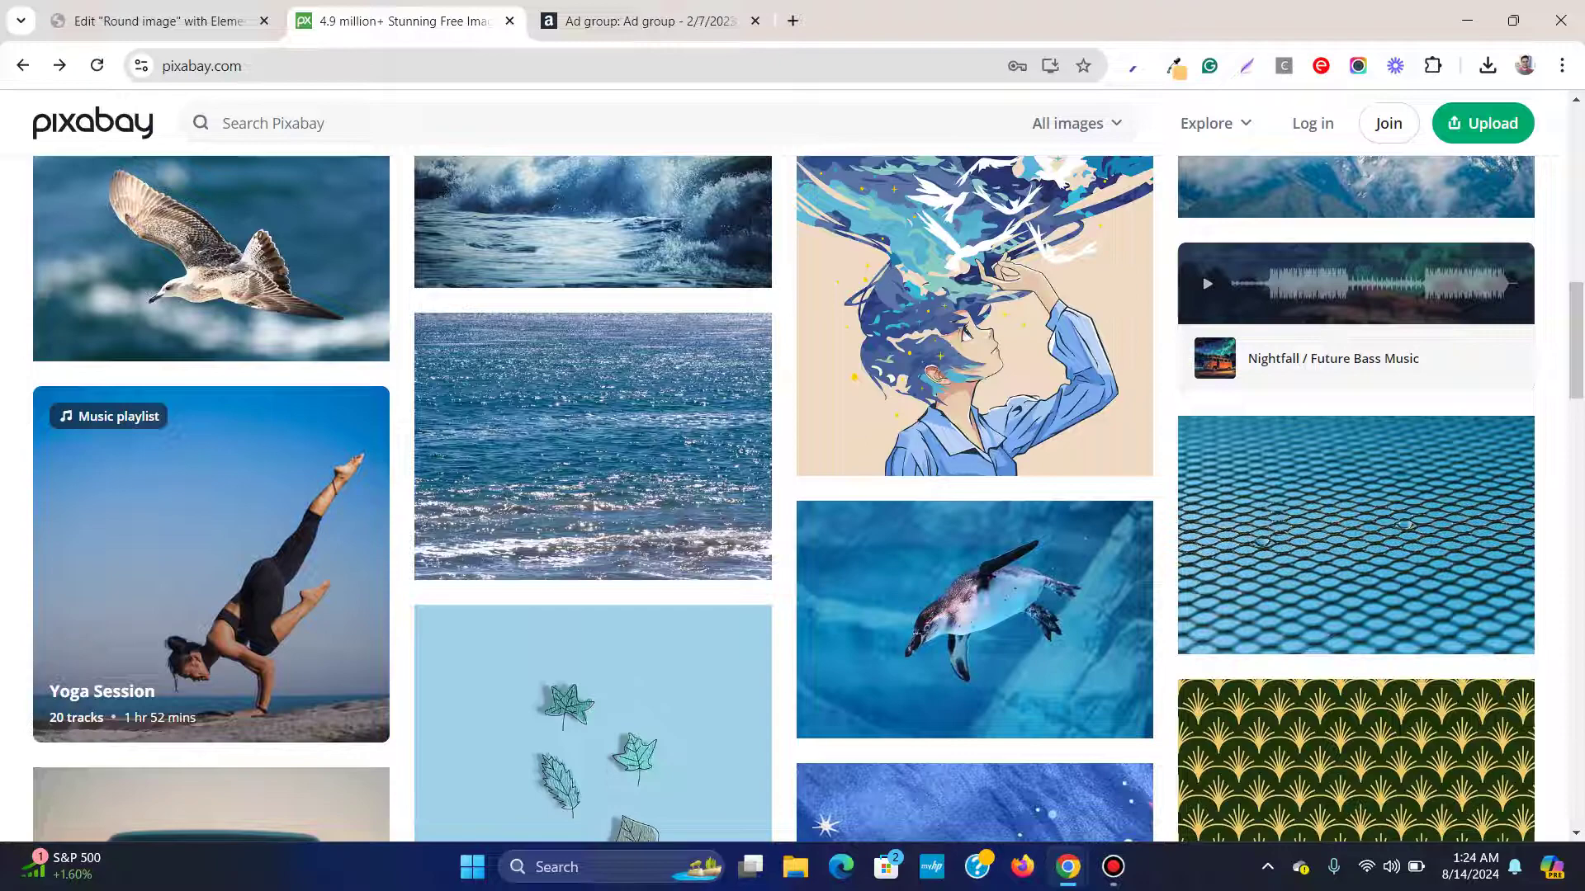
pyautogui.scroll(-5, 595, 470)
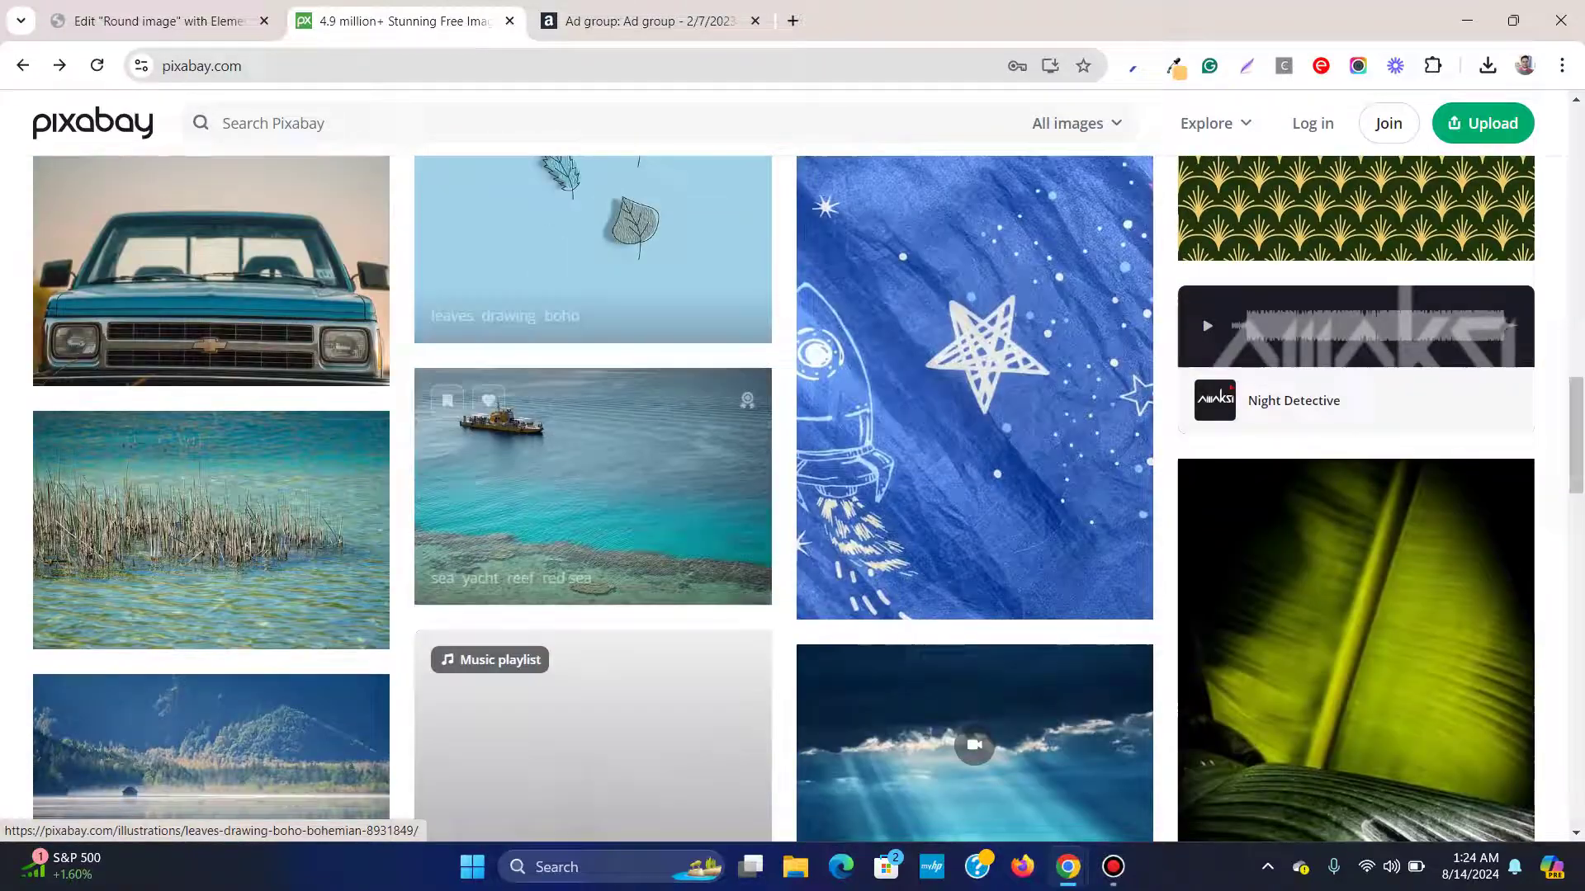
pyautogui.scroll(-5, 594, 495)
pyautogui.scroll(2, 594, 495)
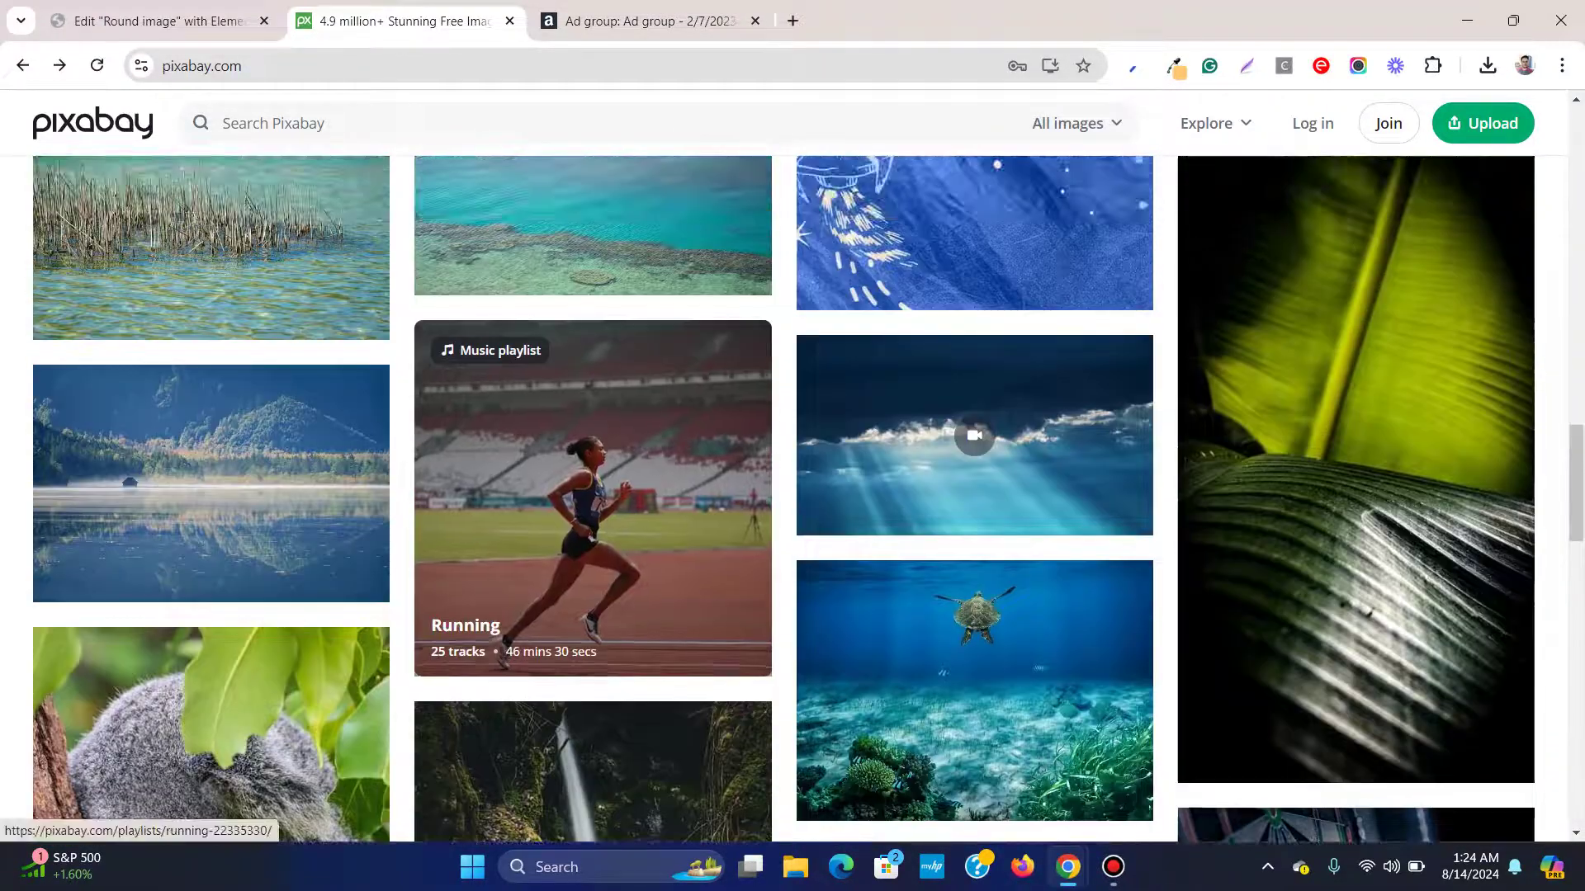
pyautogui.scroll(-3, 594, 371)
pyautogui.scroll(-1, 595, 372)
pyautogui.scroll(-2, 595, 372)
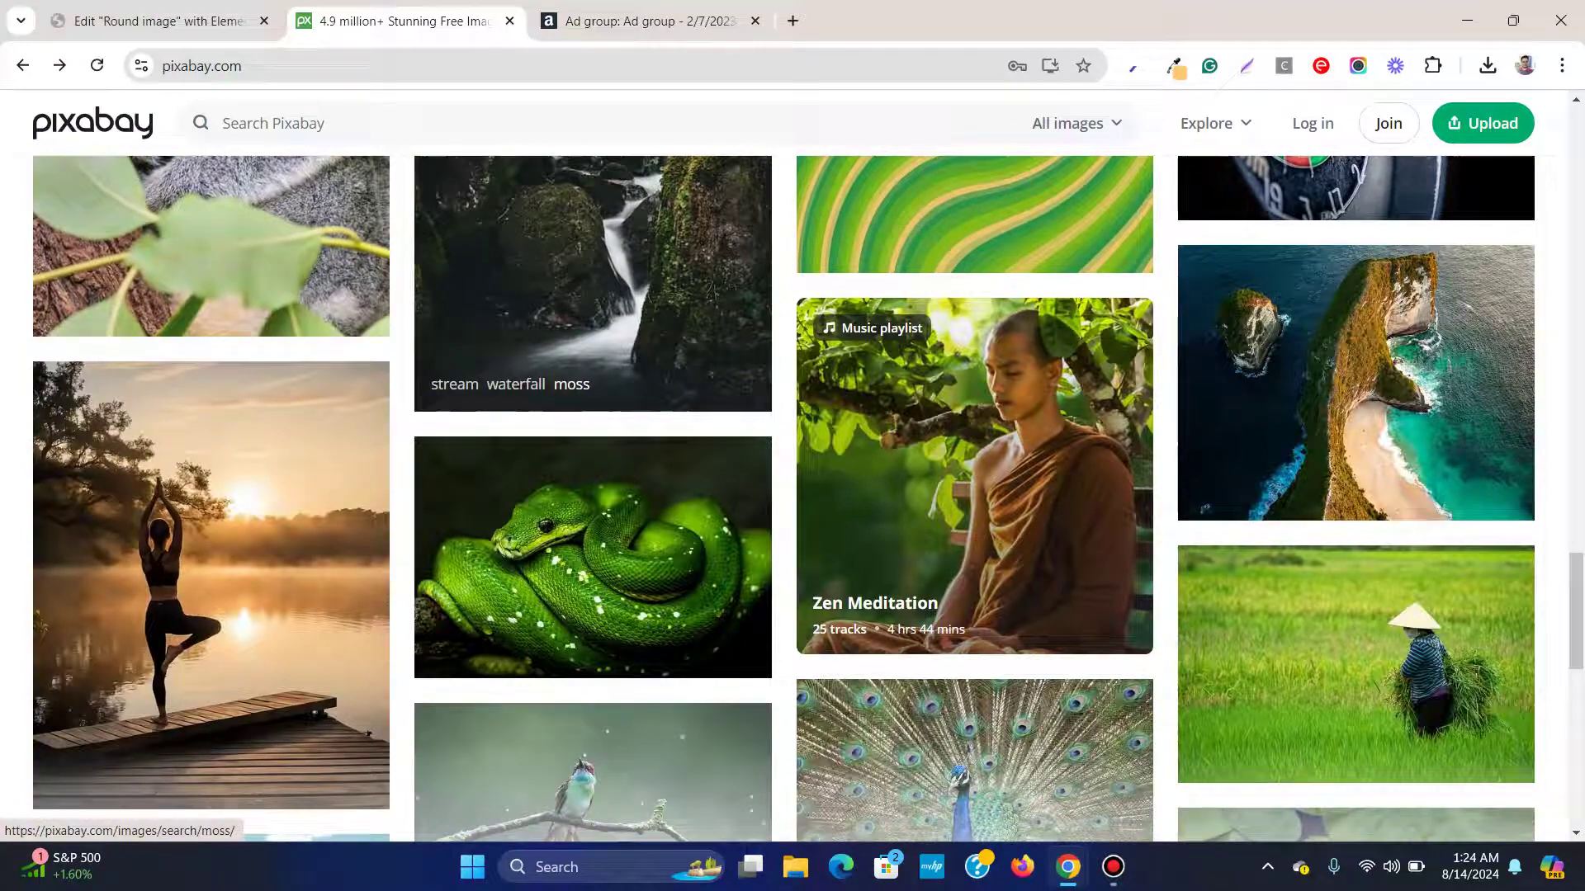
pyautogui.scroll(-2, 594, 495)
pyautogui.scroll(2, 594, 496)
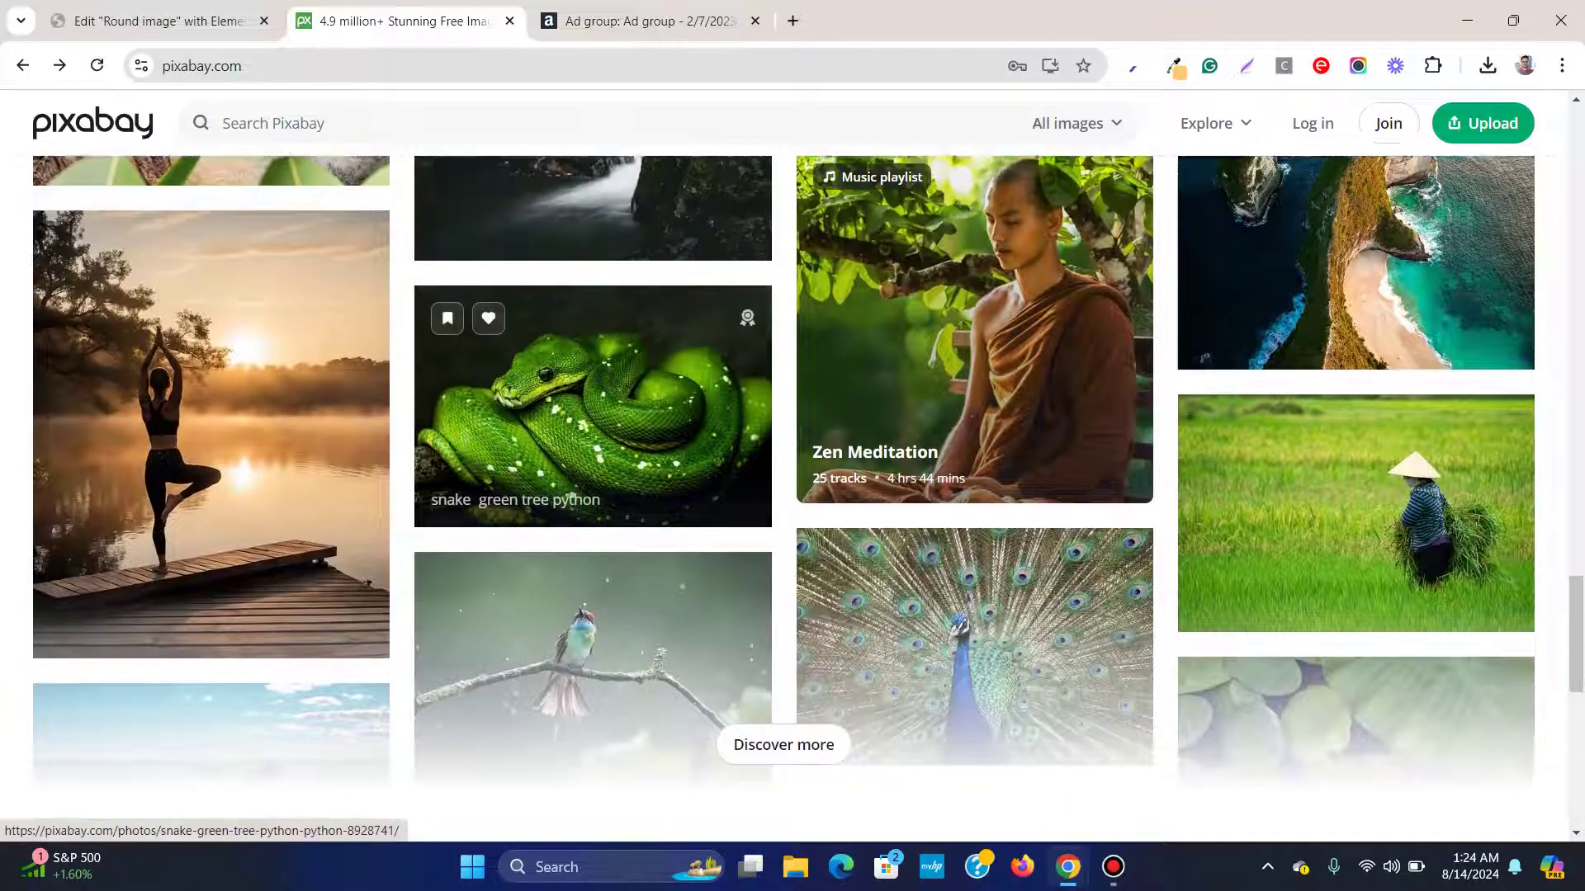
pyautogui.click(975, 477)
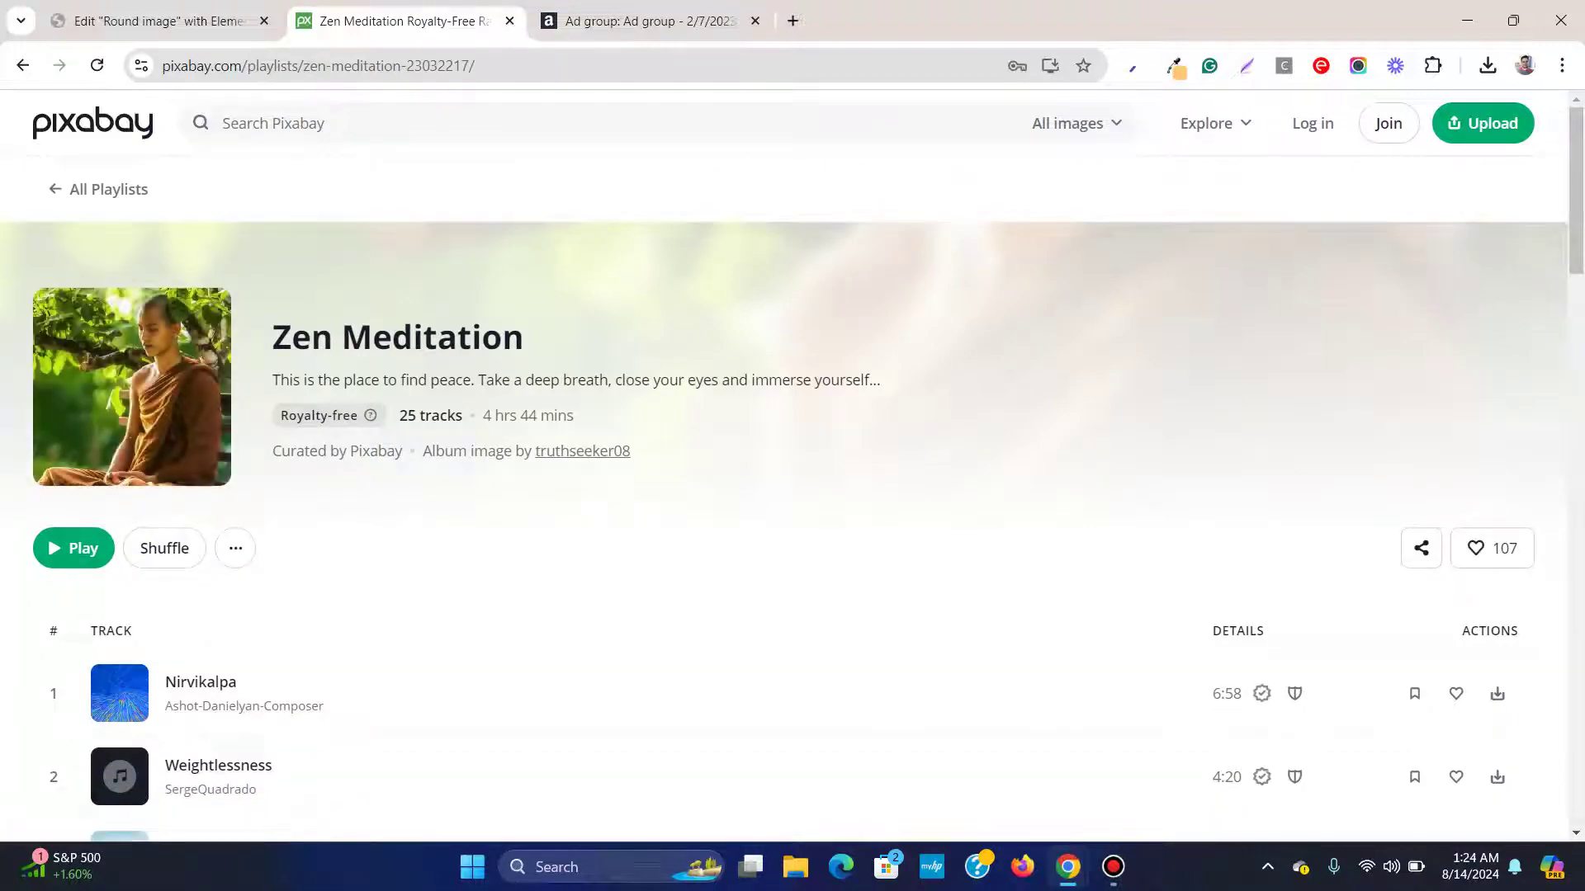
pyautogui.scroll(-2, 793, 496)
pyautogui.scroll(2, 792, 496)
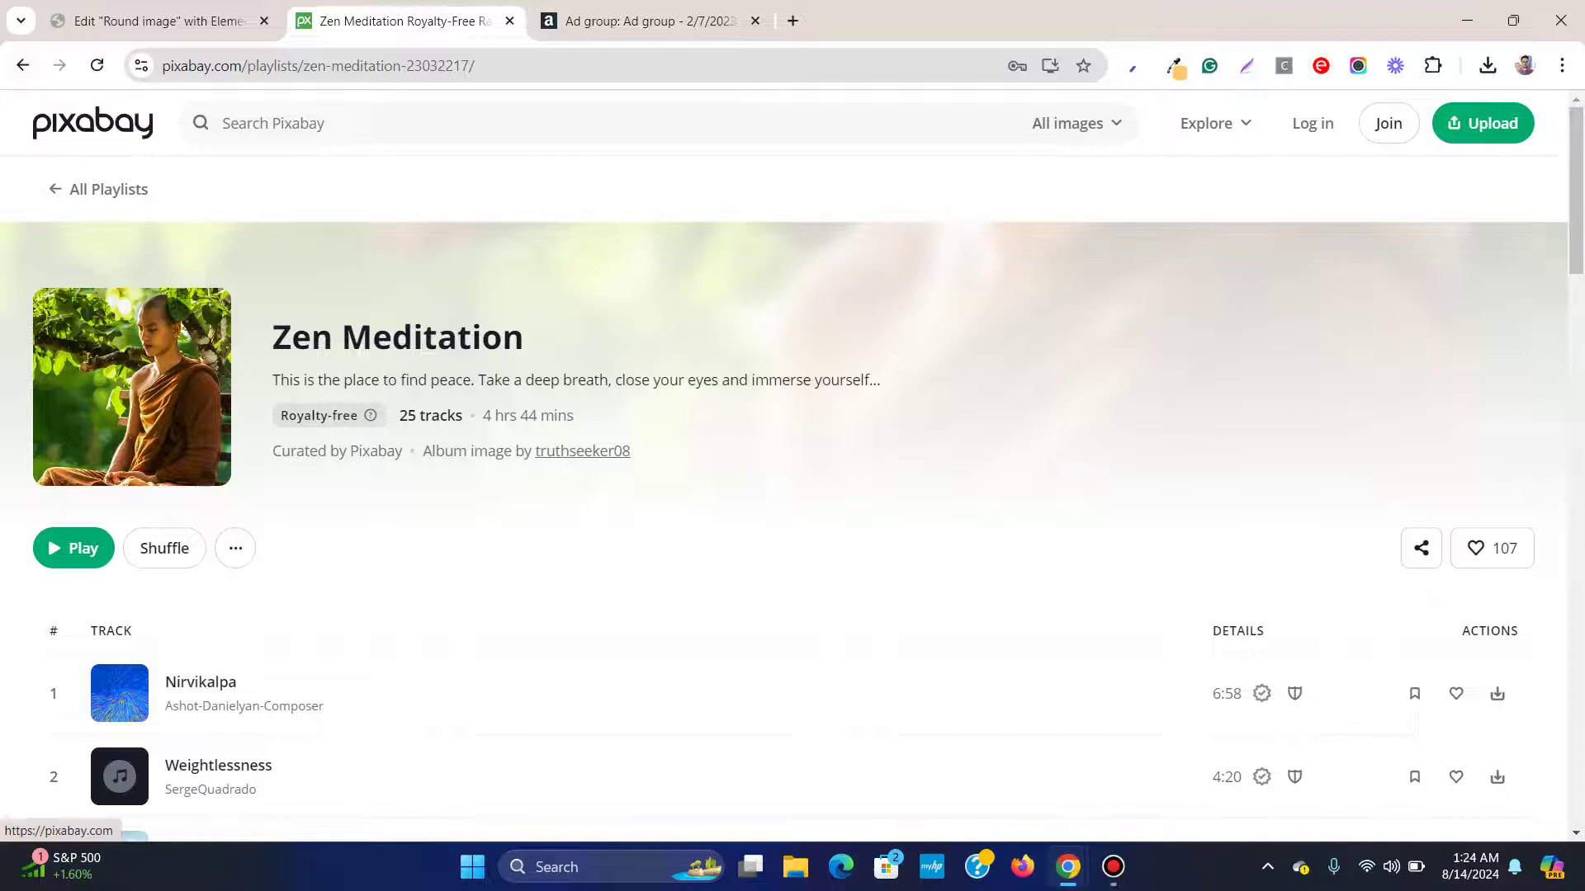
pyautogui.hotkey('alt', 'Left')
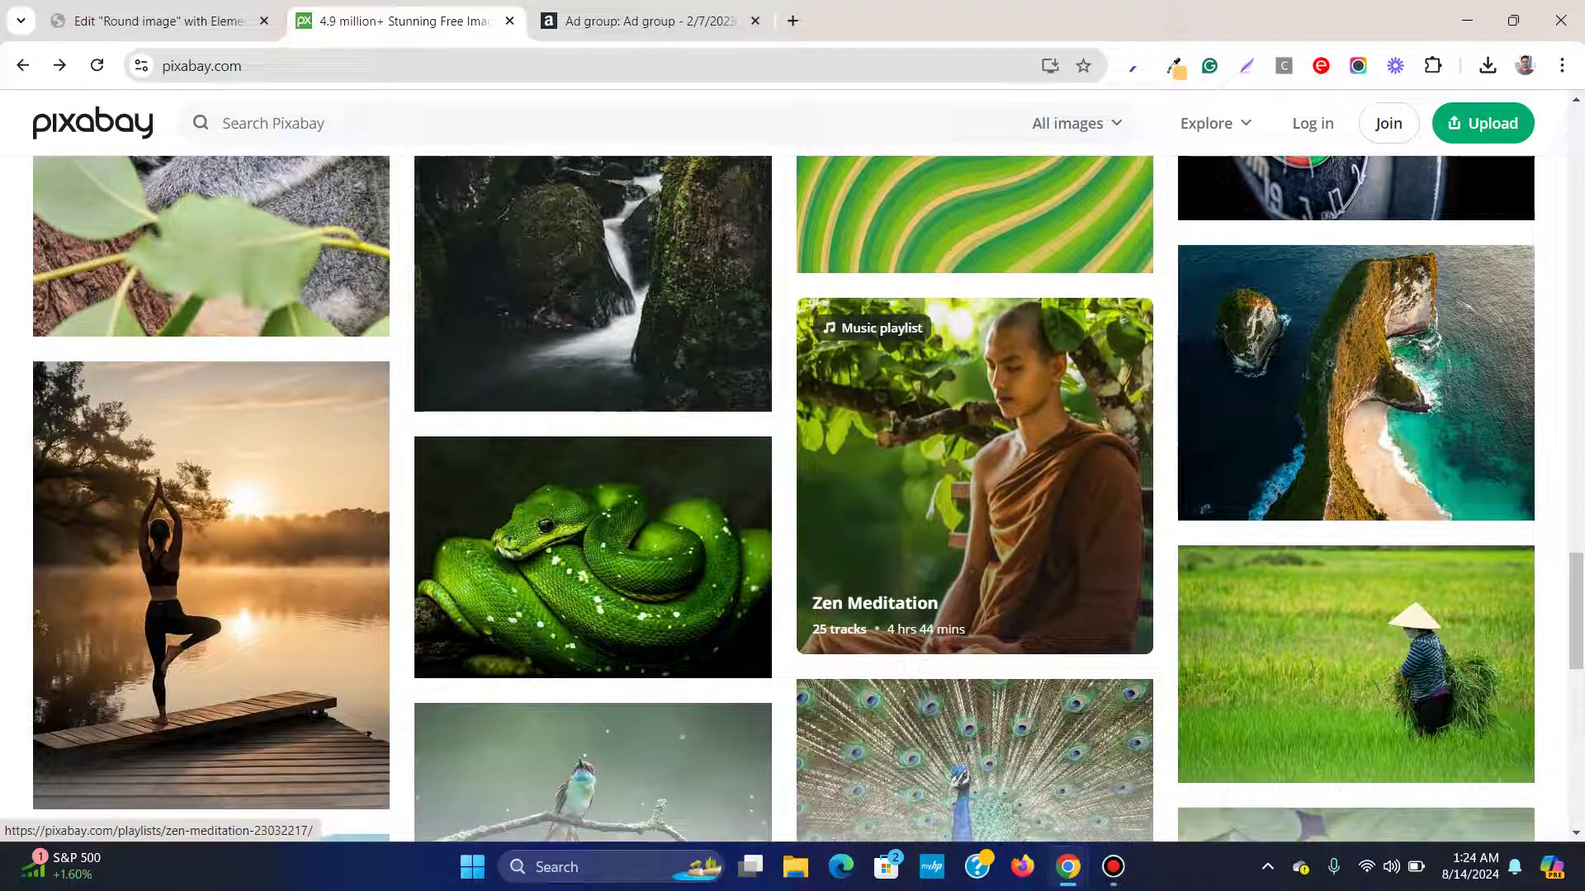
pyautogui.scroll(2, 794, 496)
pyautogui.scroll(-5, 793, 495)
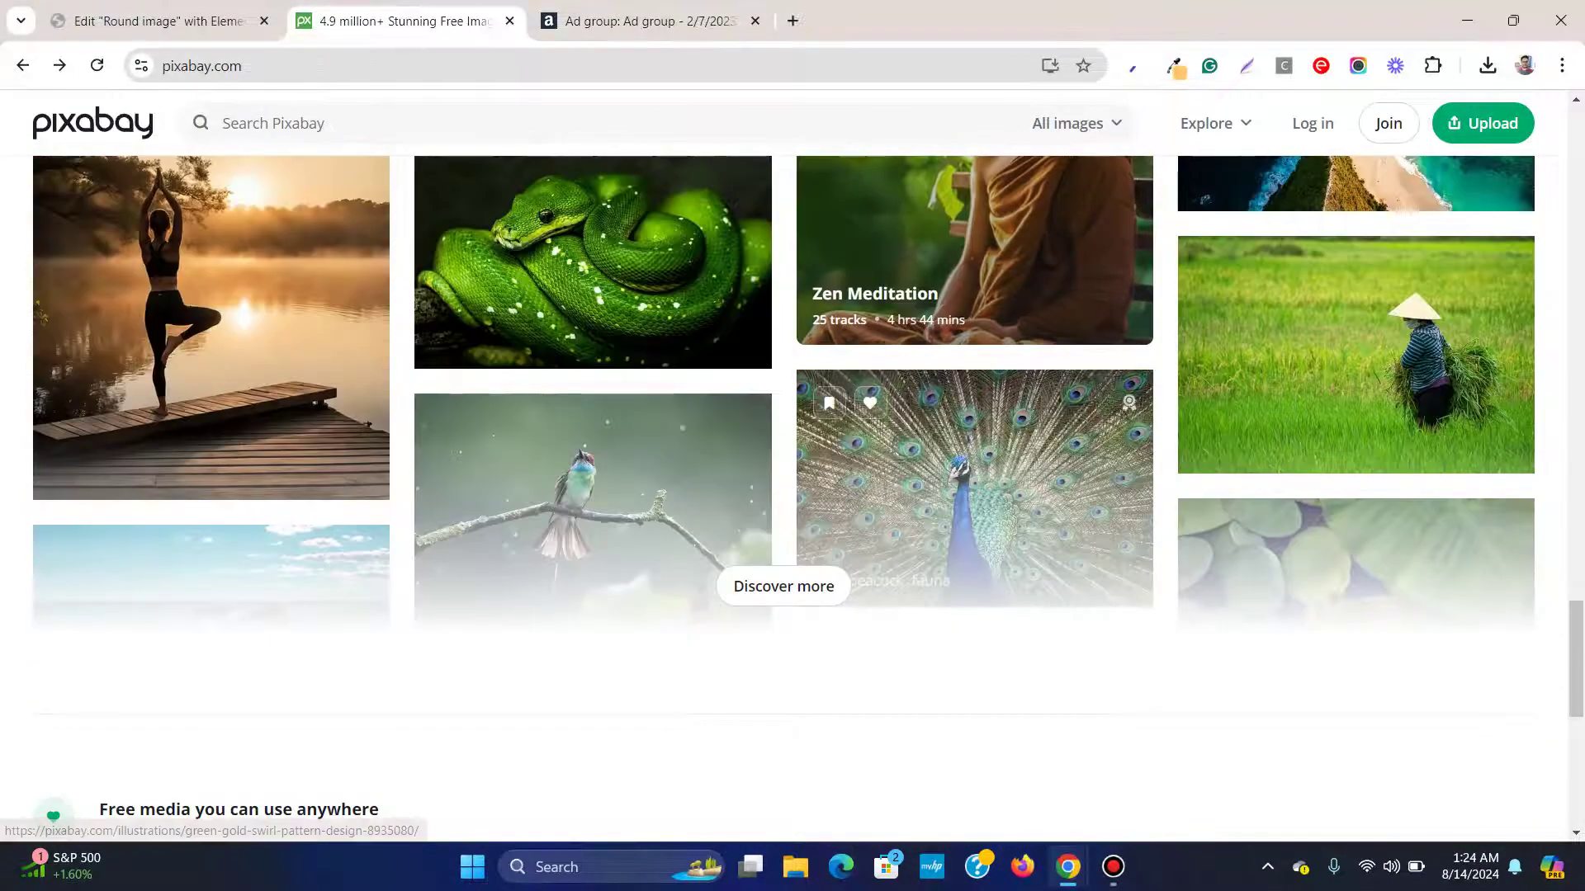
pyautogui.click(784, 586)
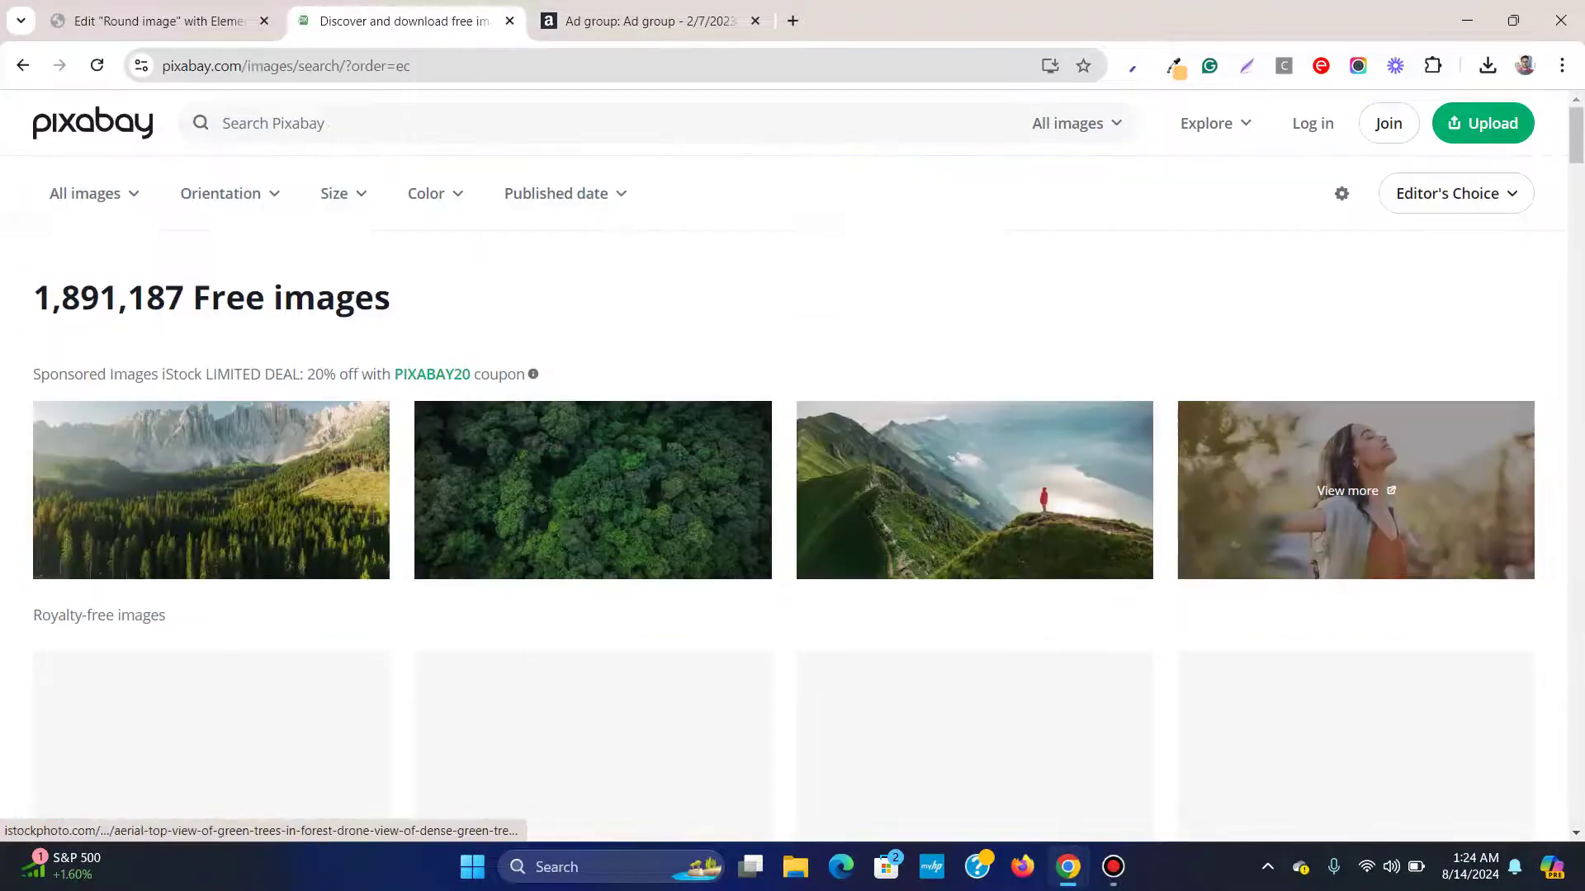
pyautogui.scroll(-3, 592, 409)
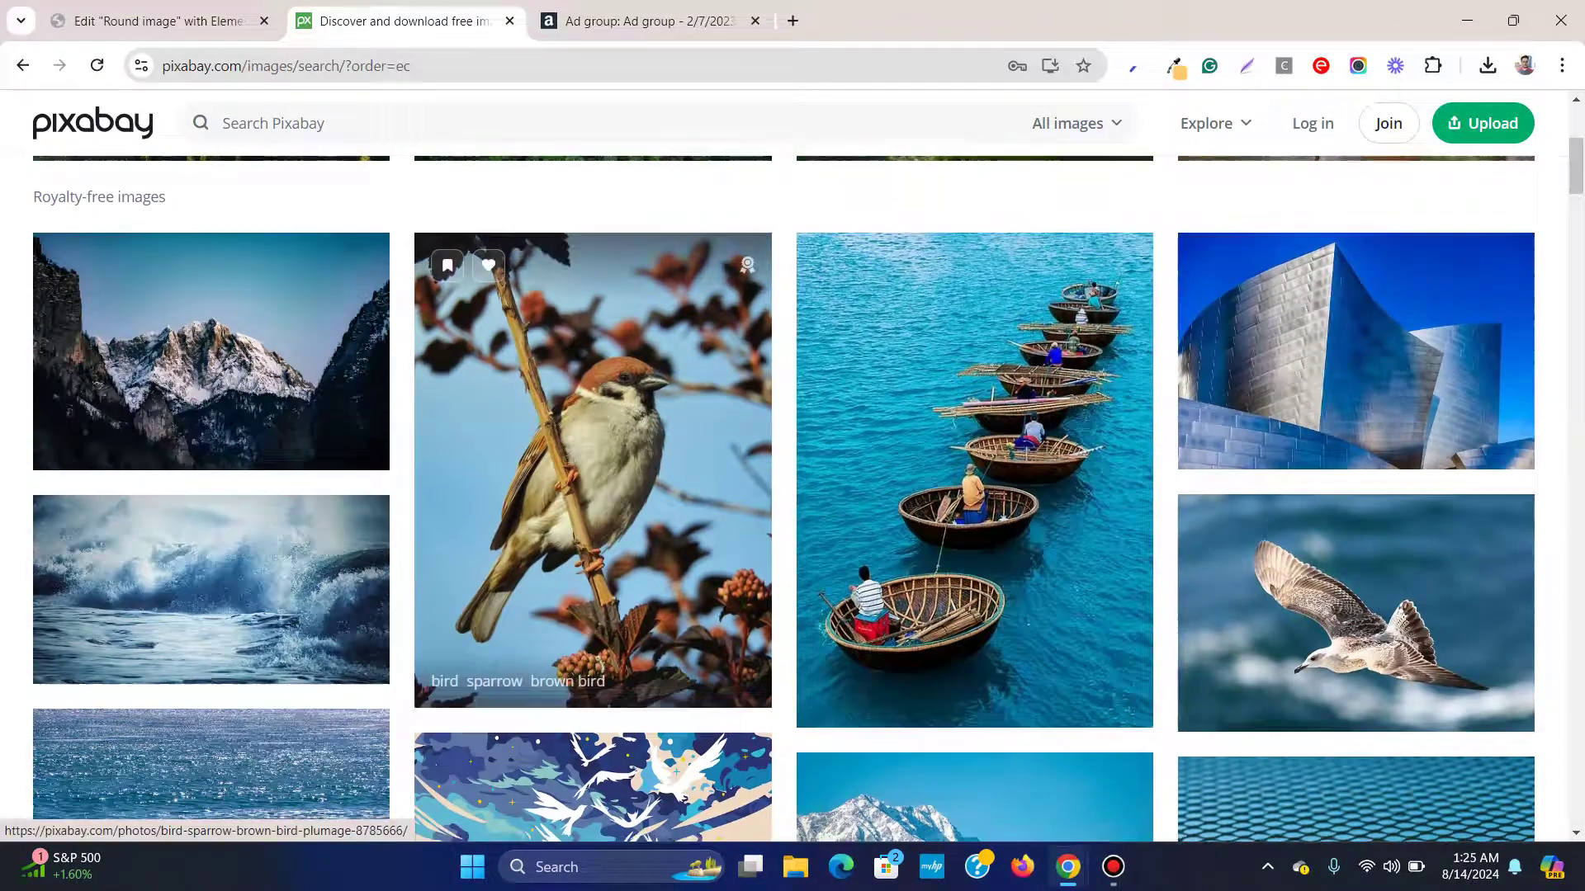
pyautogui.scroll(-2, 591, 409)
pyautogui.scroll(-4, 743, 378)
pyautogui.scroll(3, 743, 378)
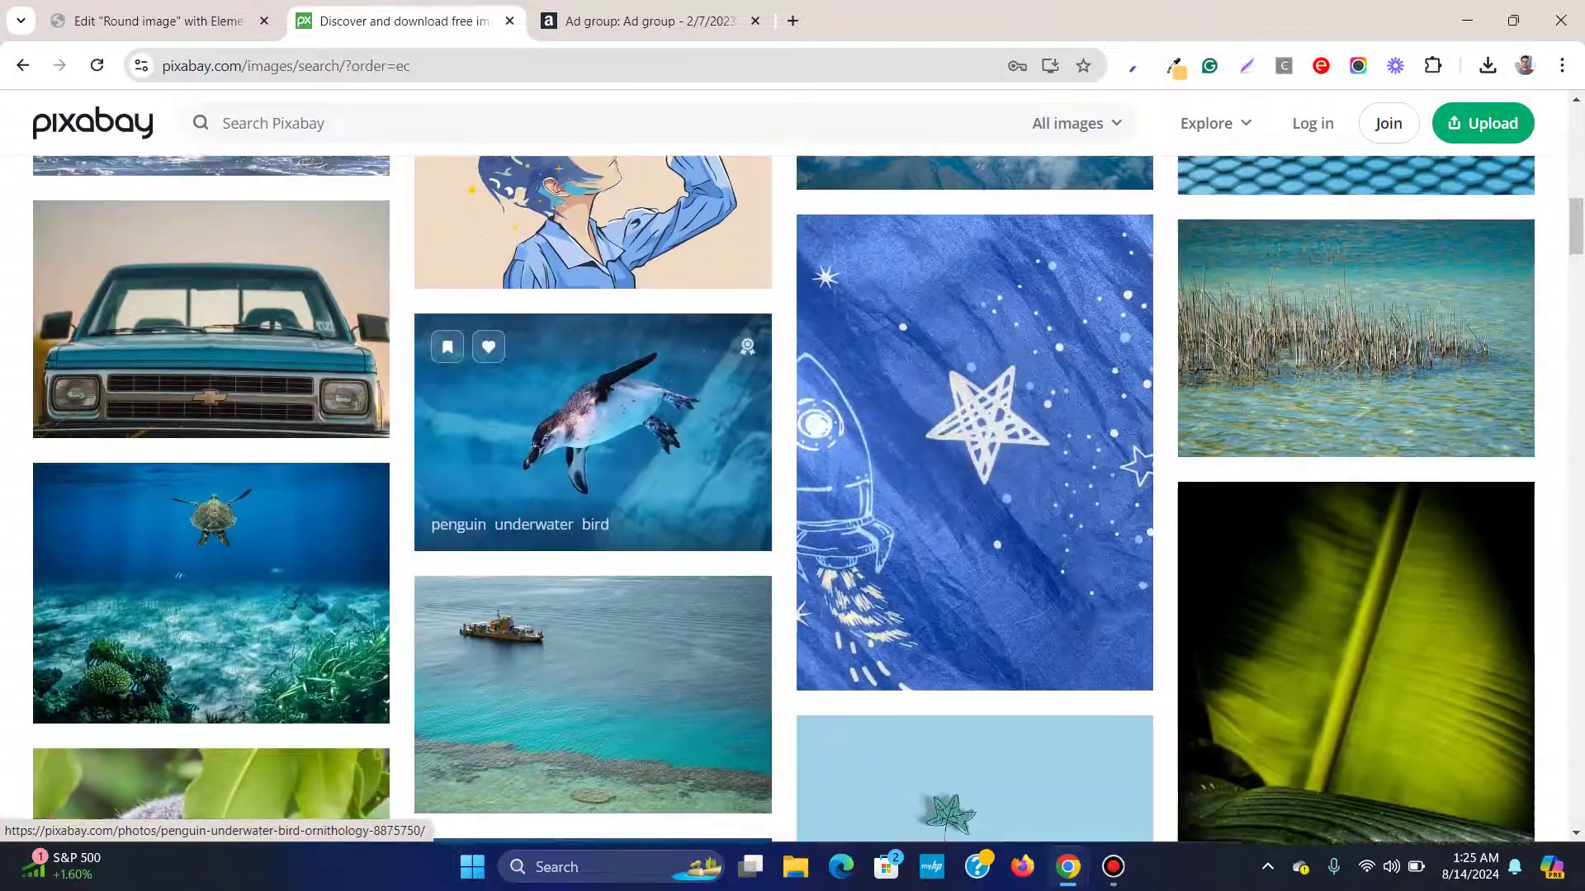
pyautogui.scroll(-6, 747, 366)
pyautogui.scroll(3, 746, 365)
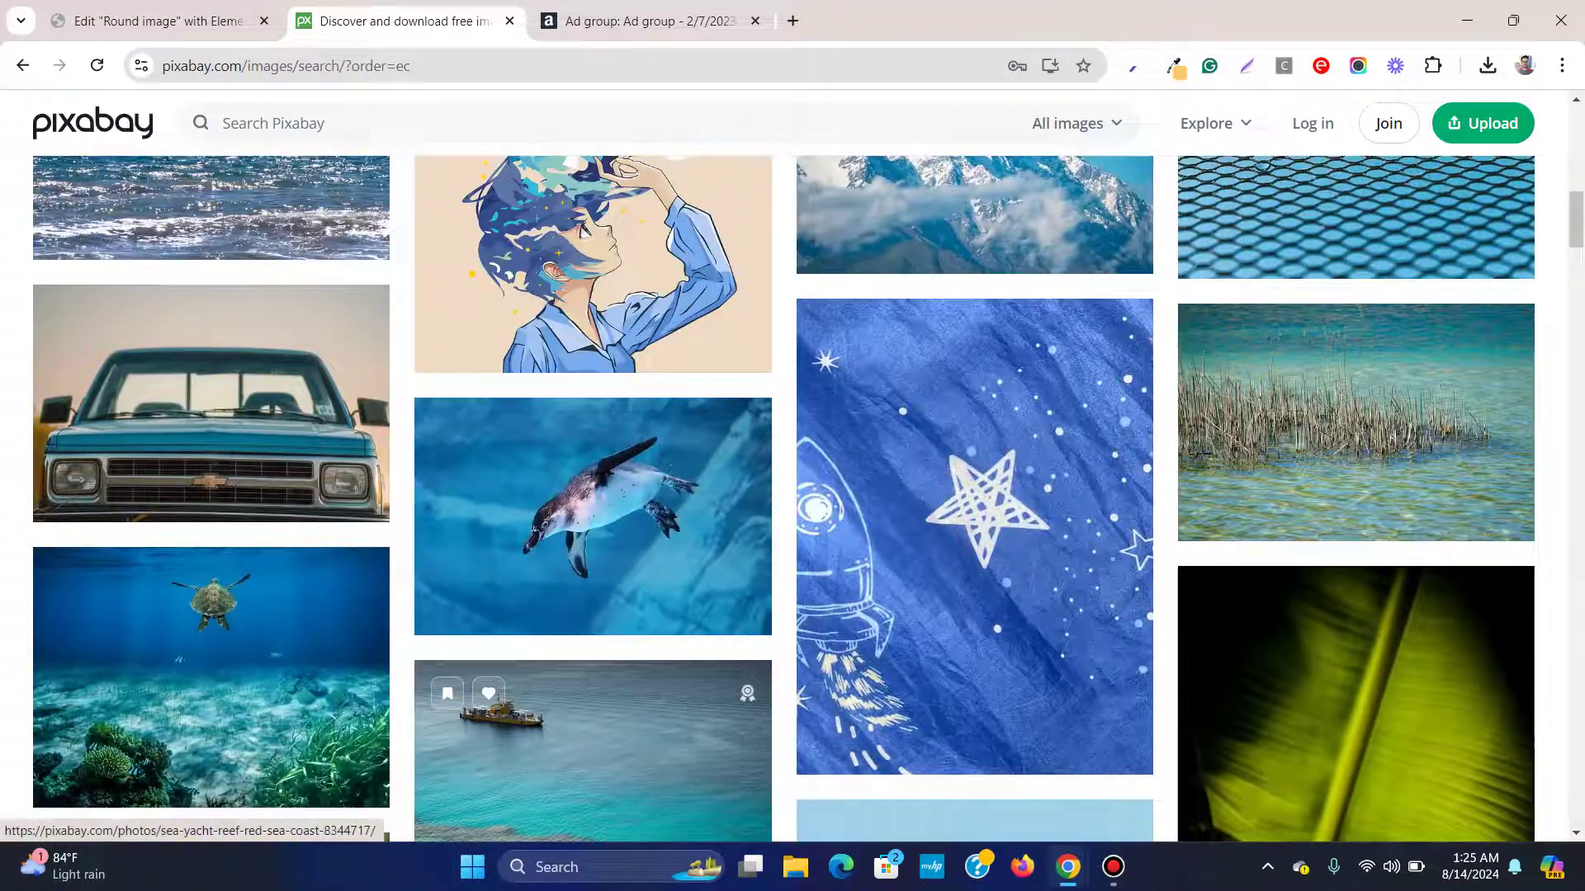
# Download the underwater penguin photo at 1280×853 as penguin-8875750_1280.jpg and return to Elementor
pyautogui.click(591, 521)
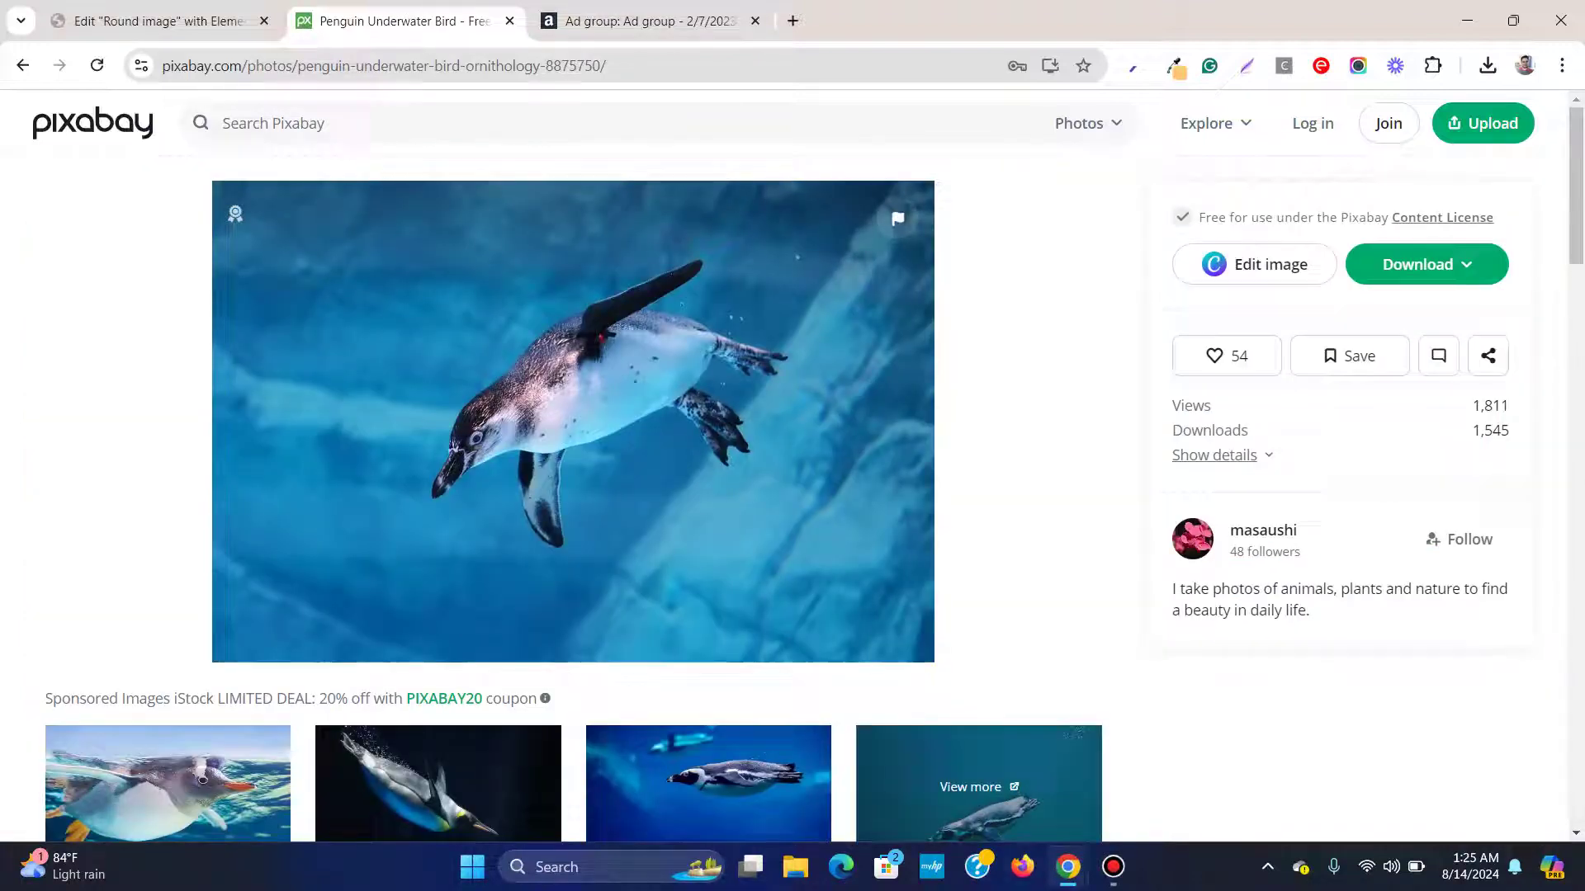
pyautogui.click(1426, 264)
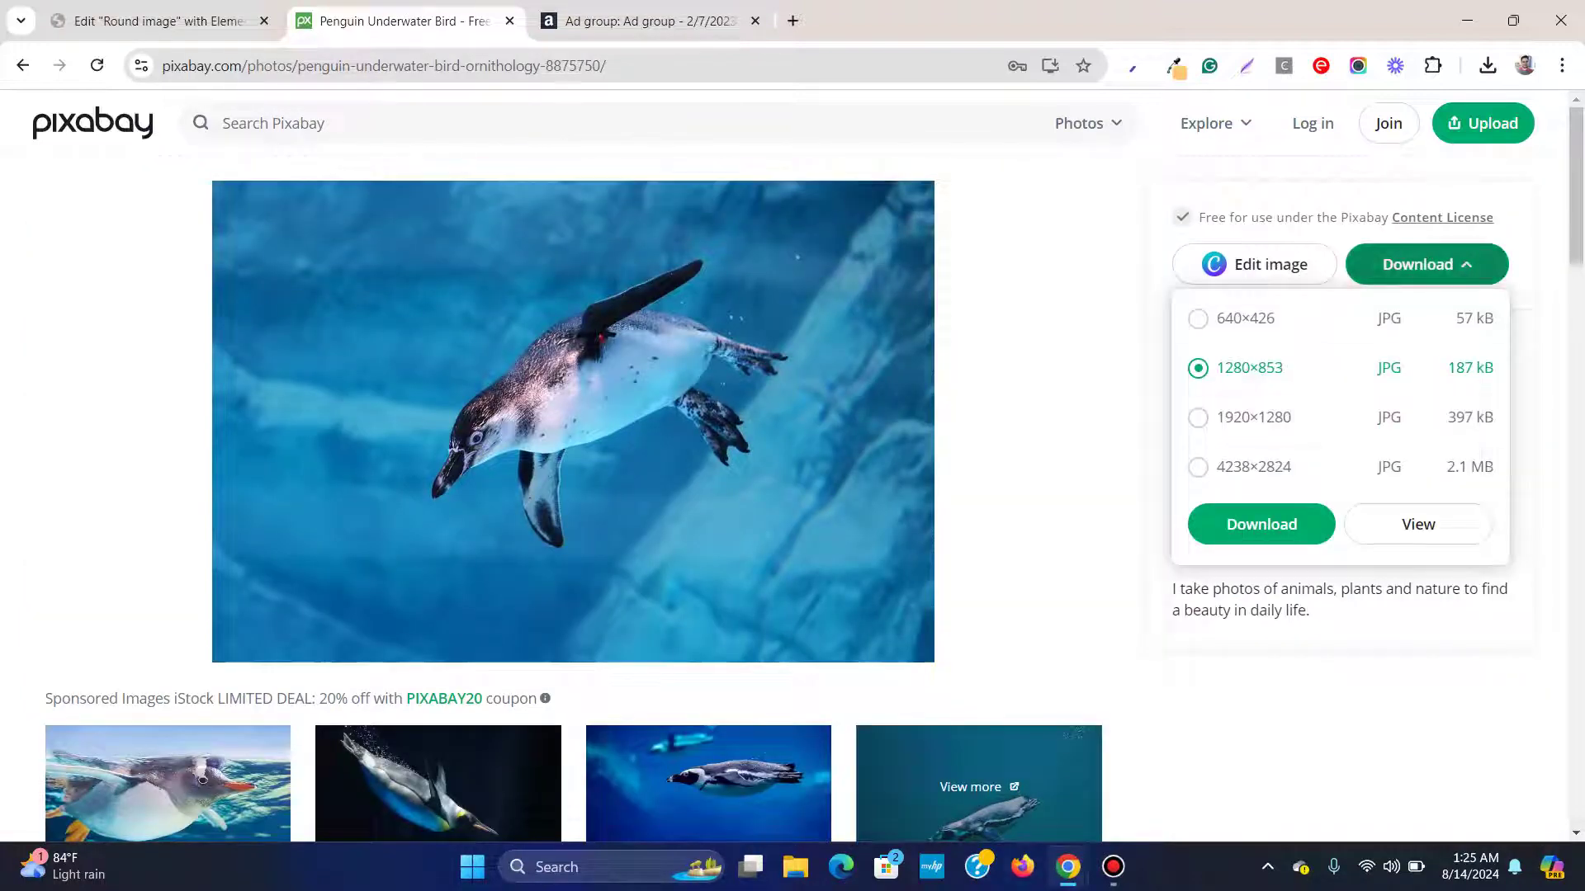
pyautogui.click(1261, 523)
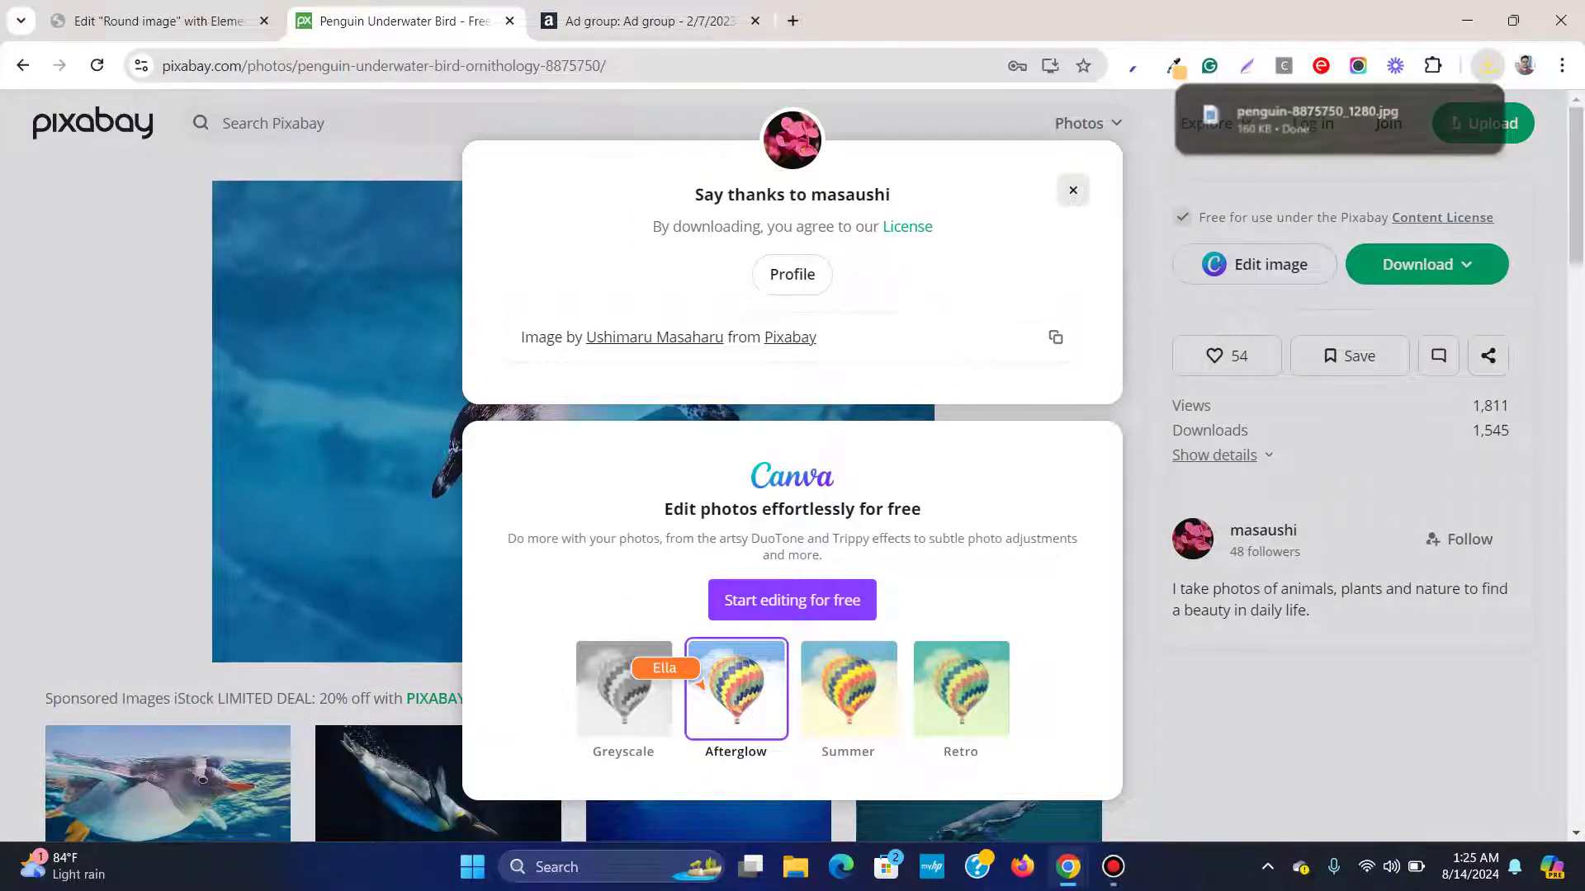
pyautogui.click(1072, 190)
pyautogui.click(156, 22)
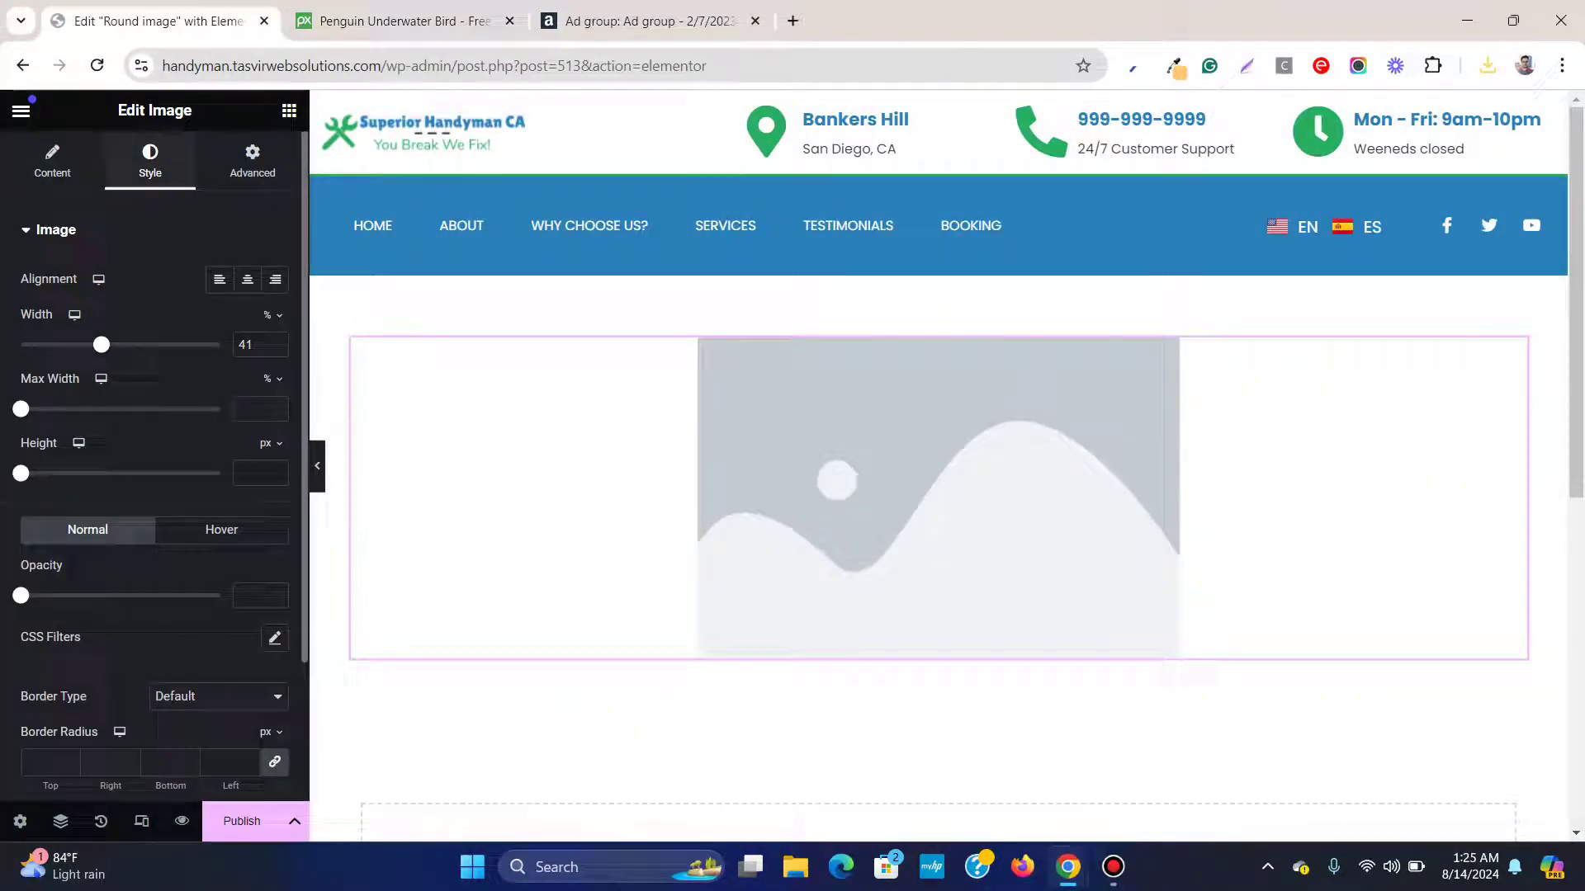
# Upload the downloaded penguin photo to the media library and insert it into the image widget
pyautogui.click(52, 161)
pyautogui.click(24, 385)
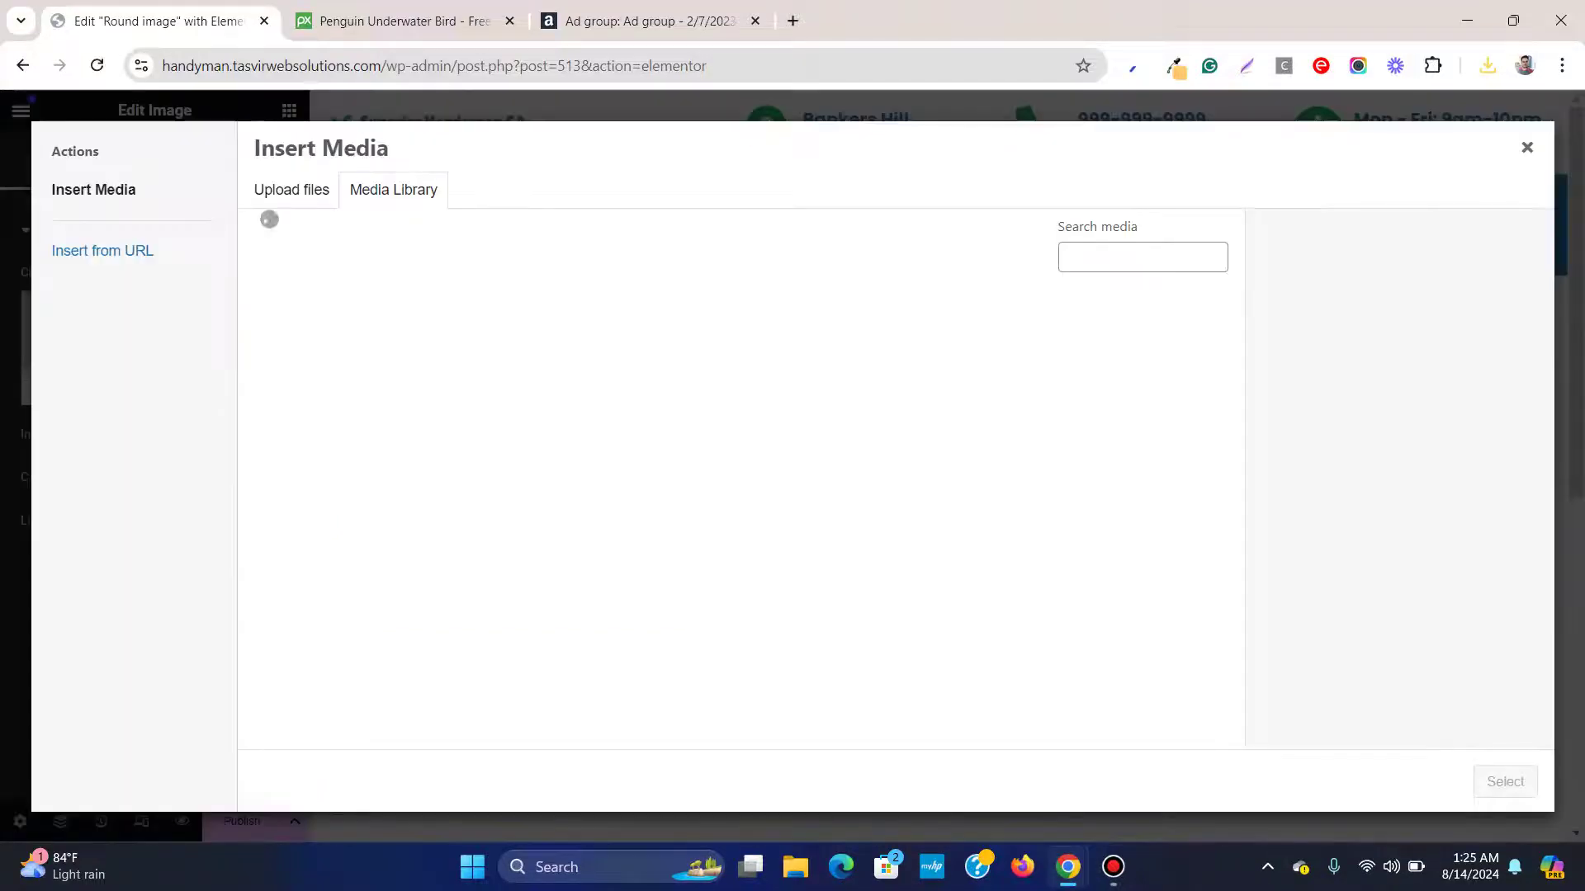
pyautogui.click(1487, 66)
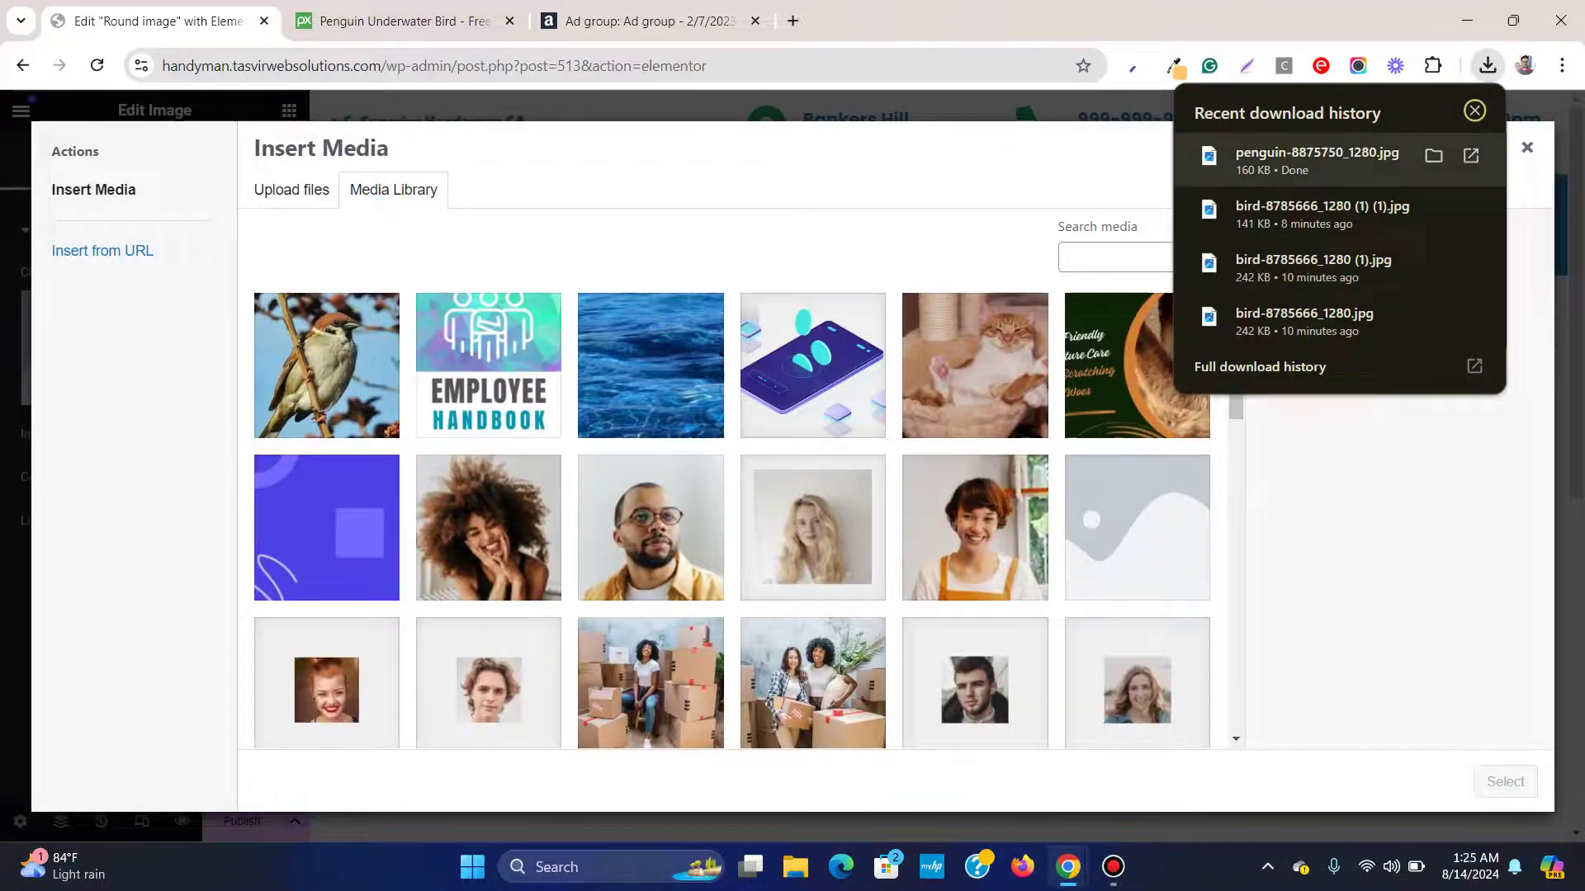
pyautogui.moveTo(1287, 155)
pyautogui.mouseDown()
pyautogui.moveTo(730, 233)
pyautogui.moveTo(743, 322)
pyautogui.mouseUp()
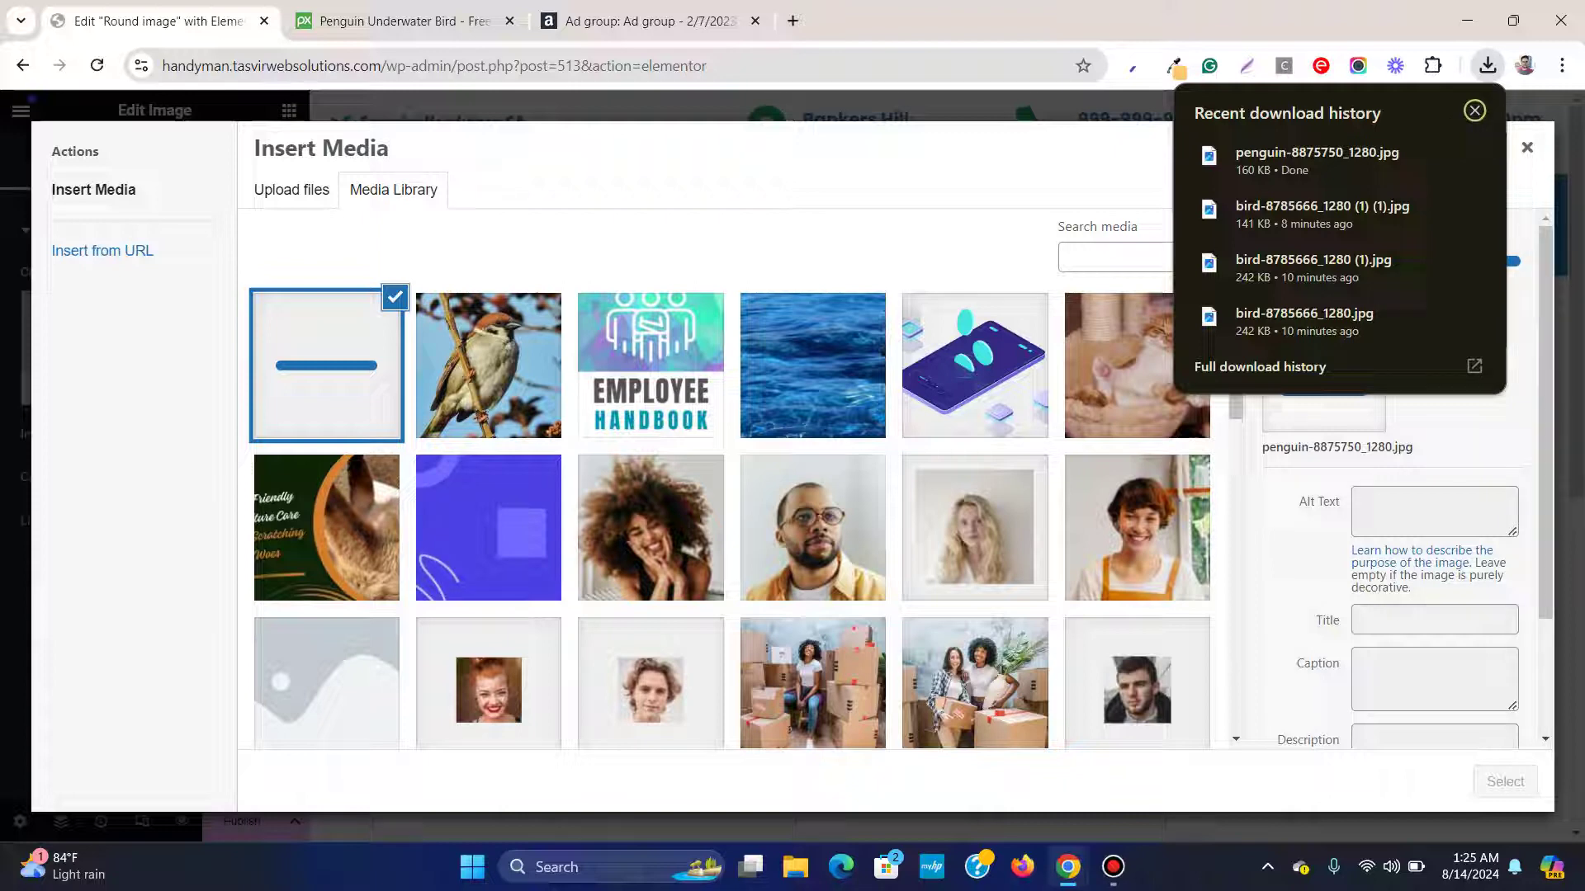
pyautogui.click(1474, 109)
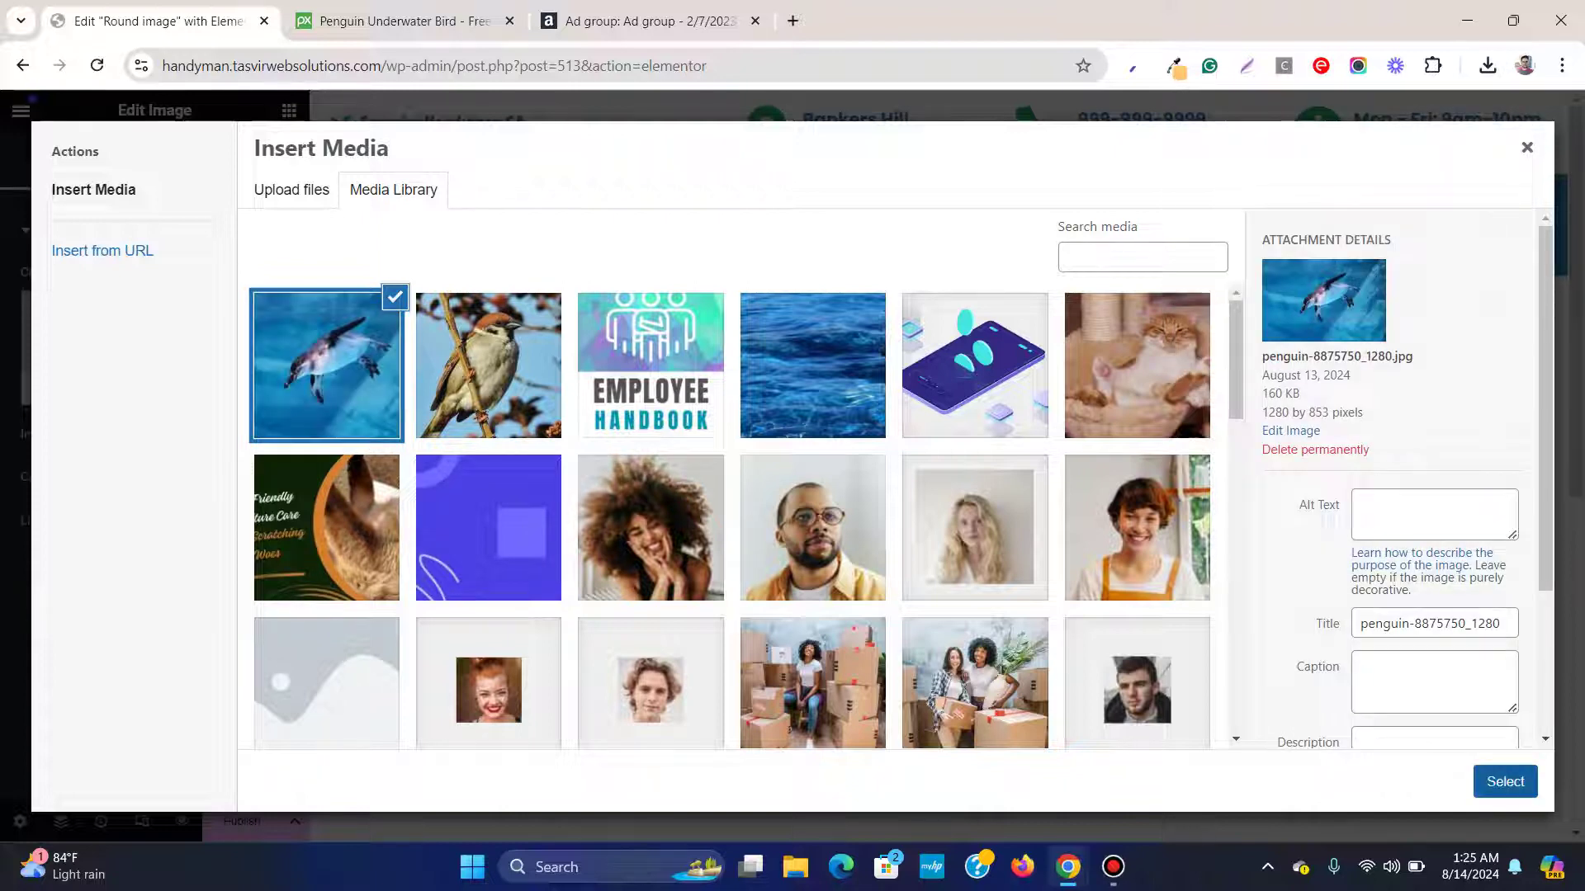
pyautogui.click(1505, 781)
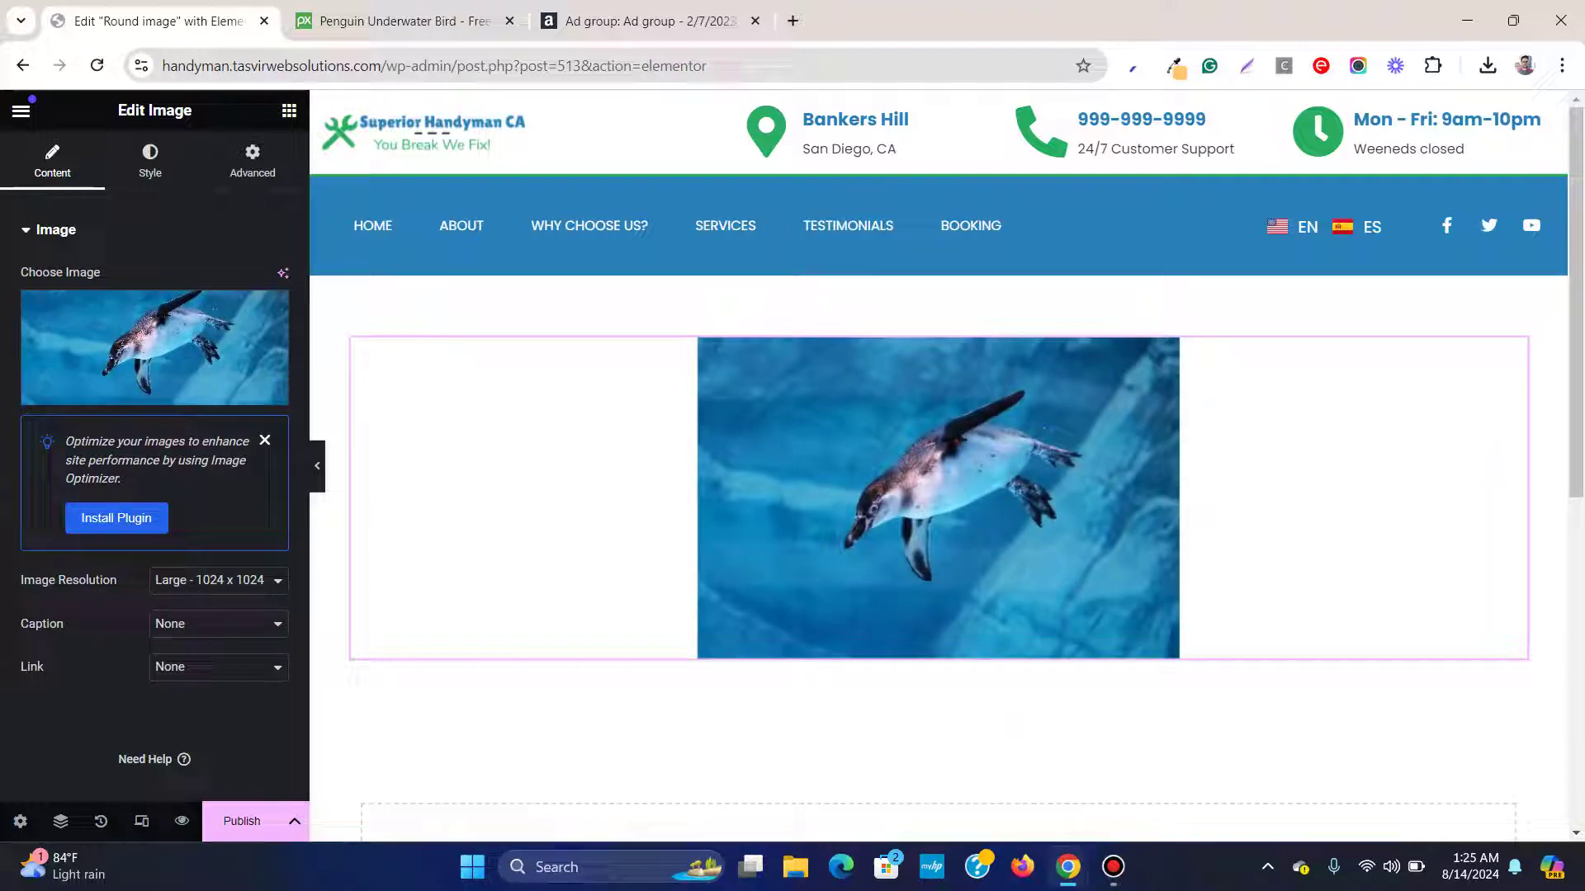
# Switch the penguin image's Border Radius unit to percent for 100% corner rounding
pyautogui.click(150, 161)
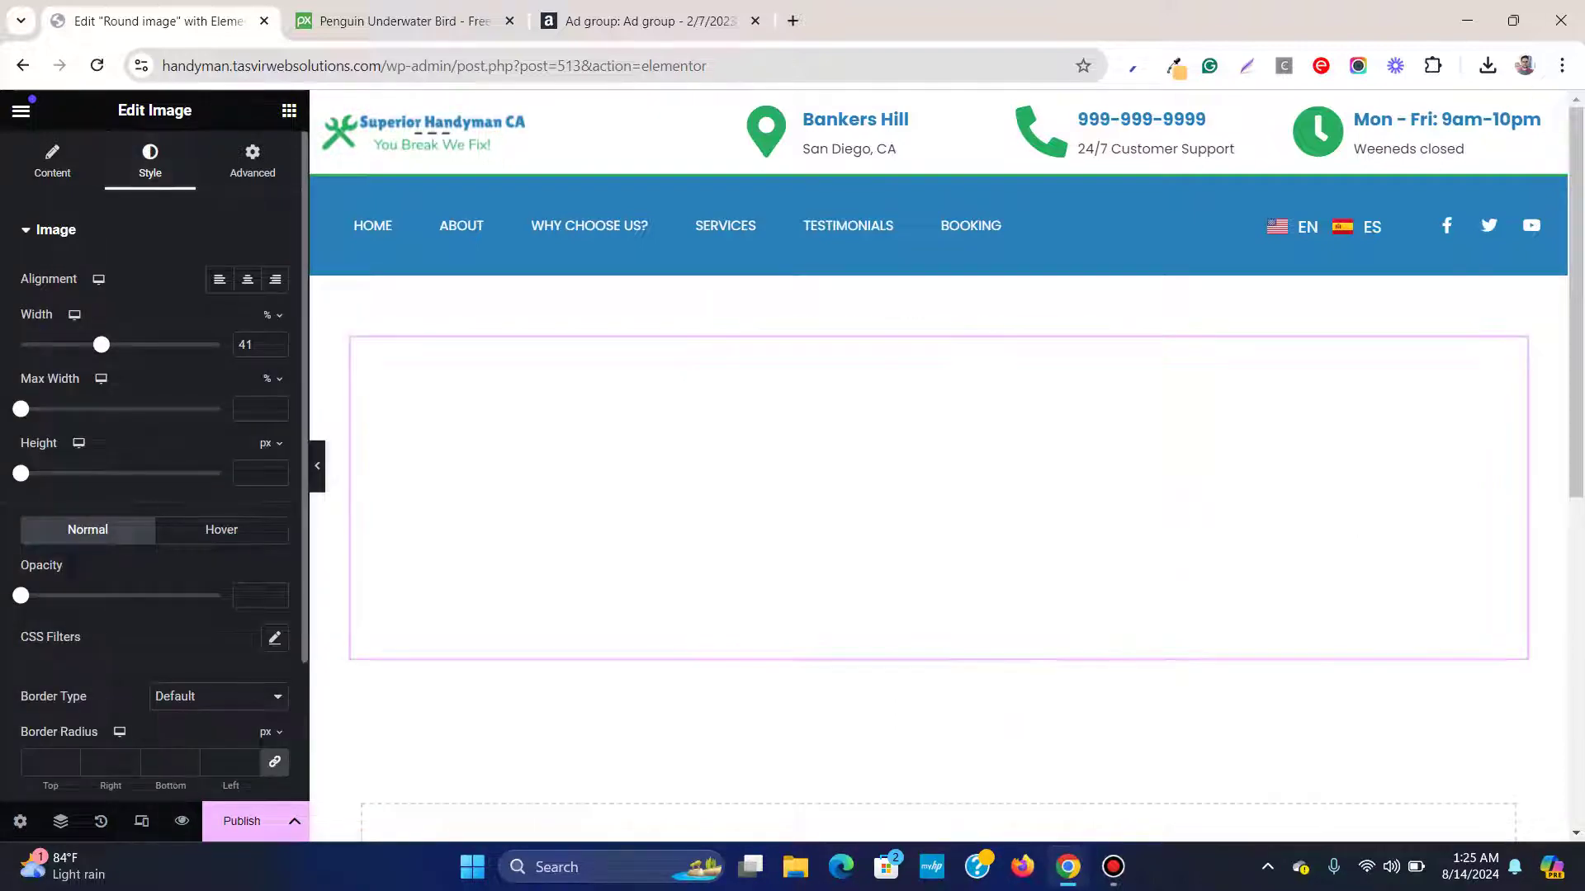
pyautogui.scroll(-2, 156, 496)
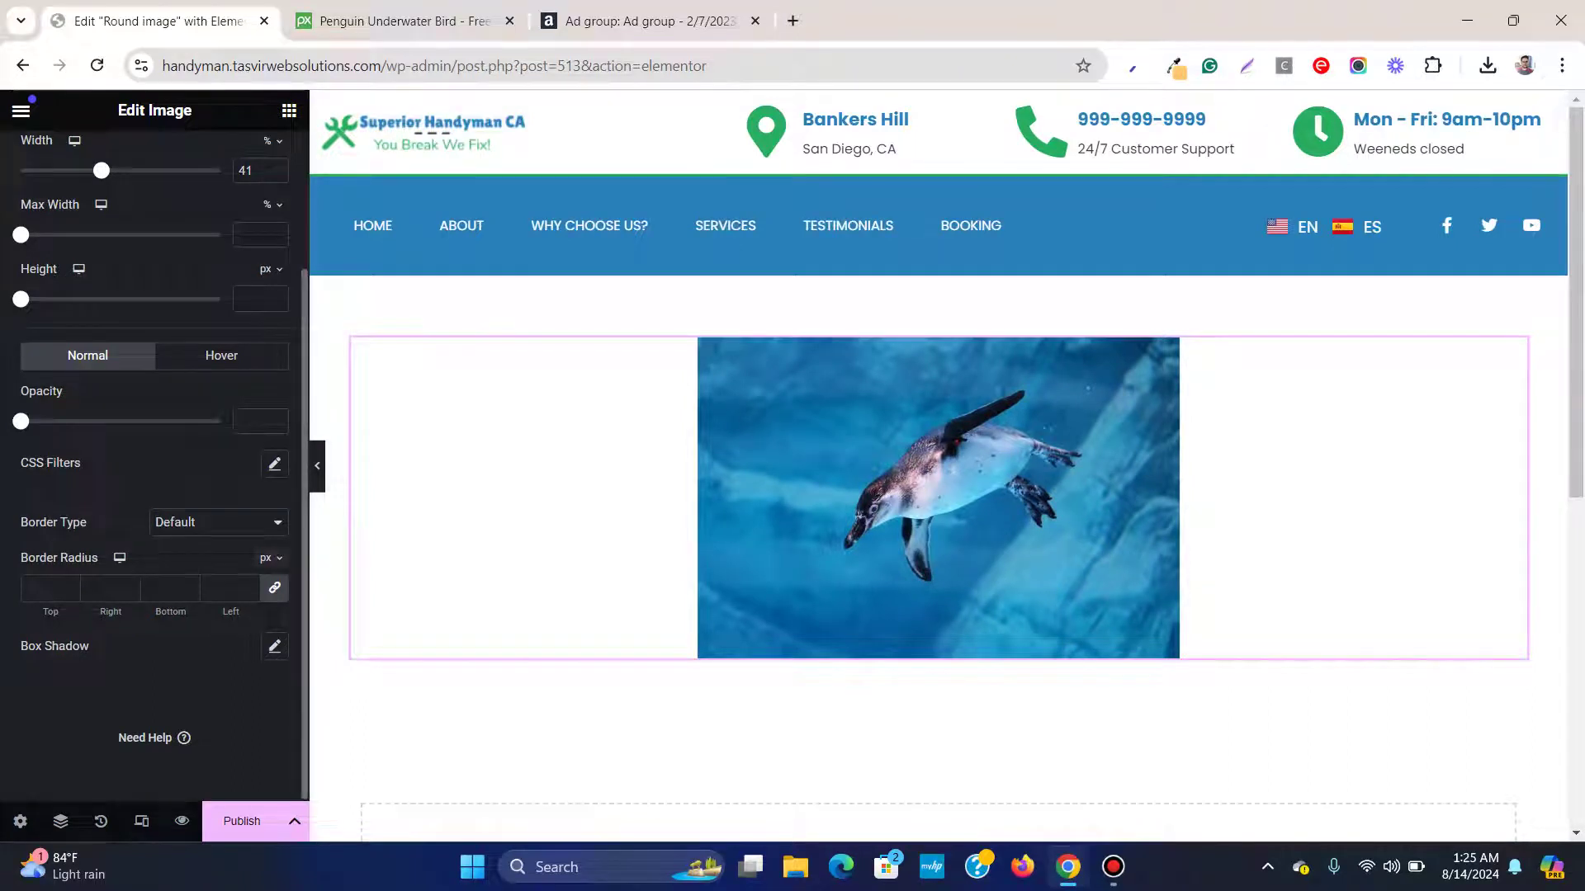
pyautogui.click(268, 558)
pyautogui.click(264, 589)
pyautogui.write('10')
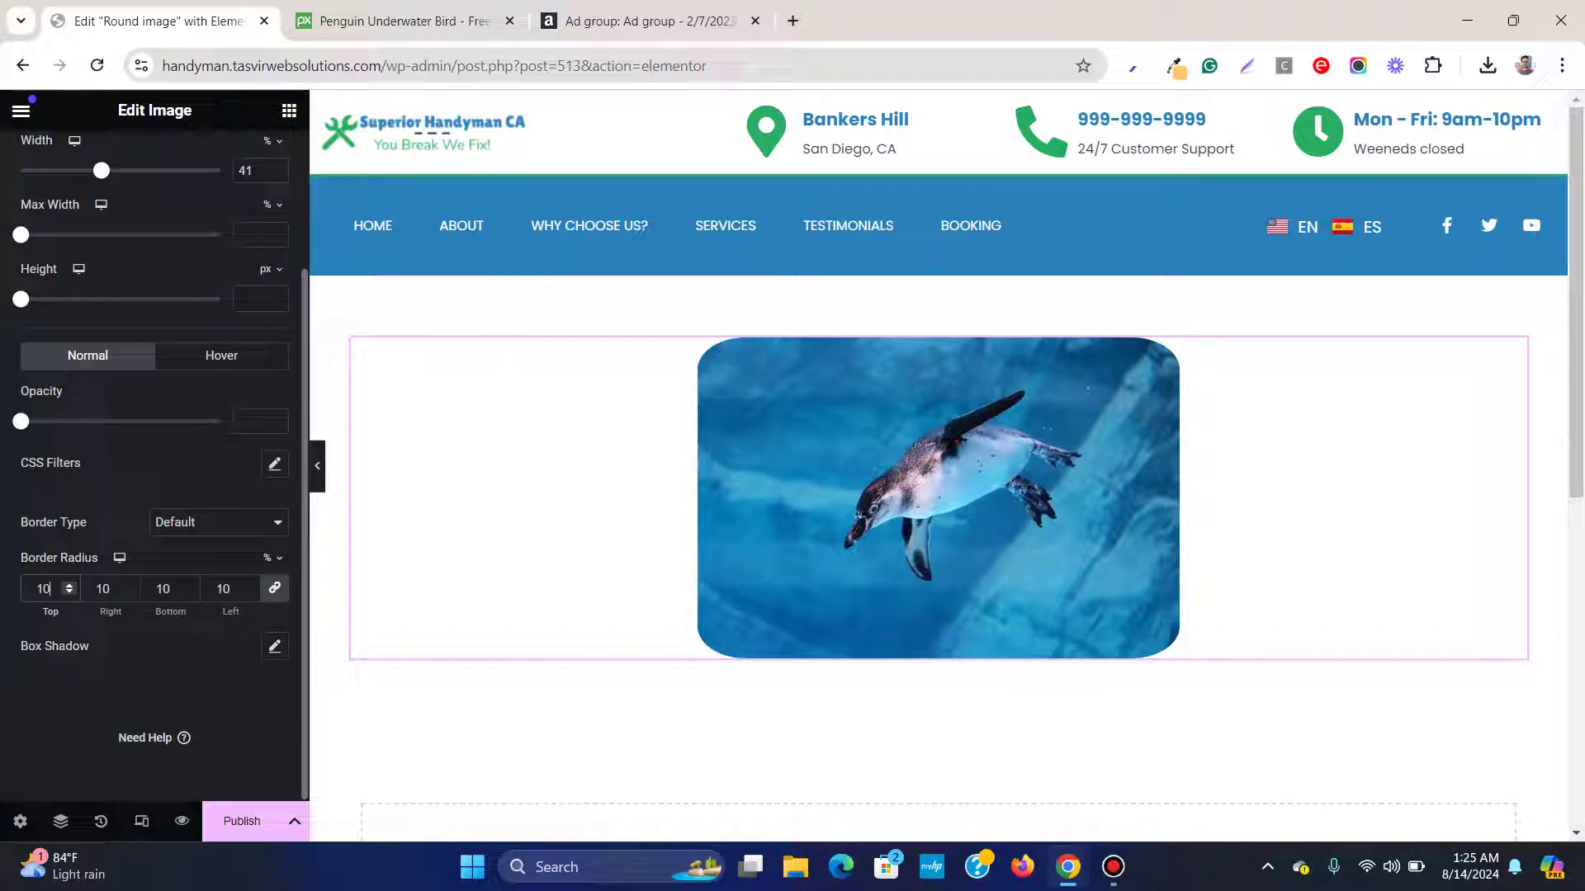
pyautogui.write('0')
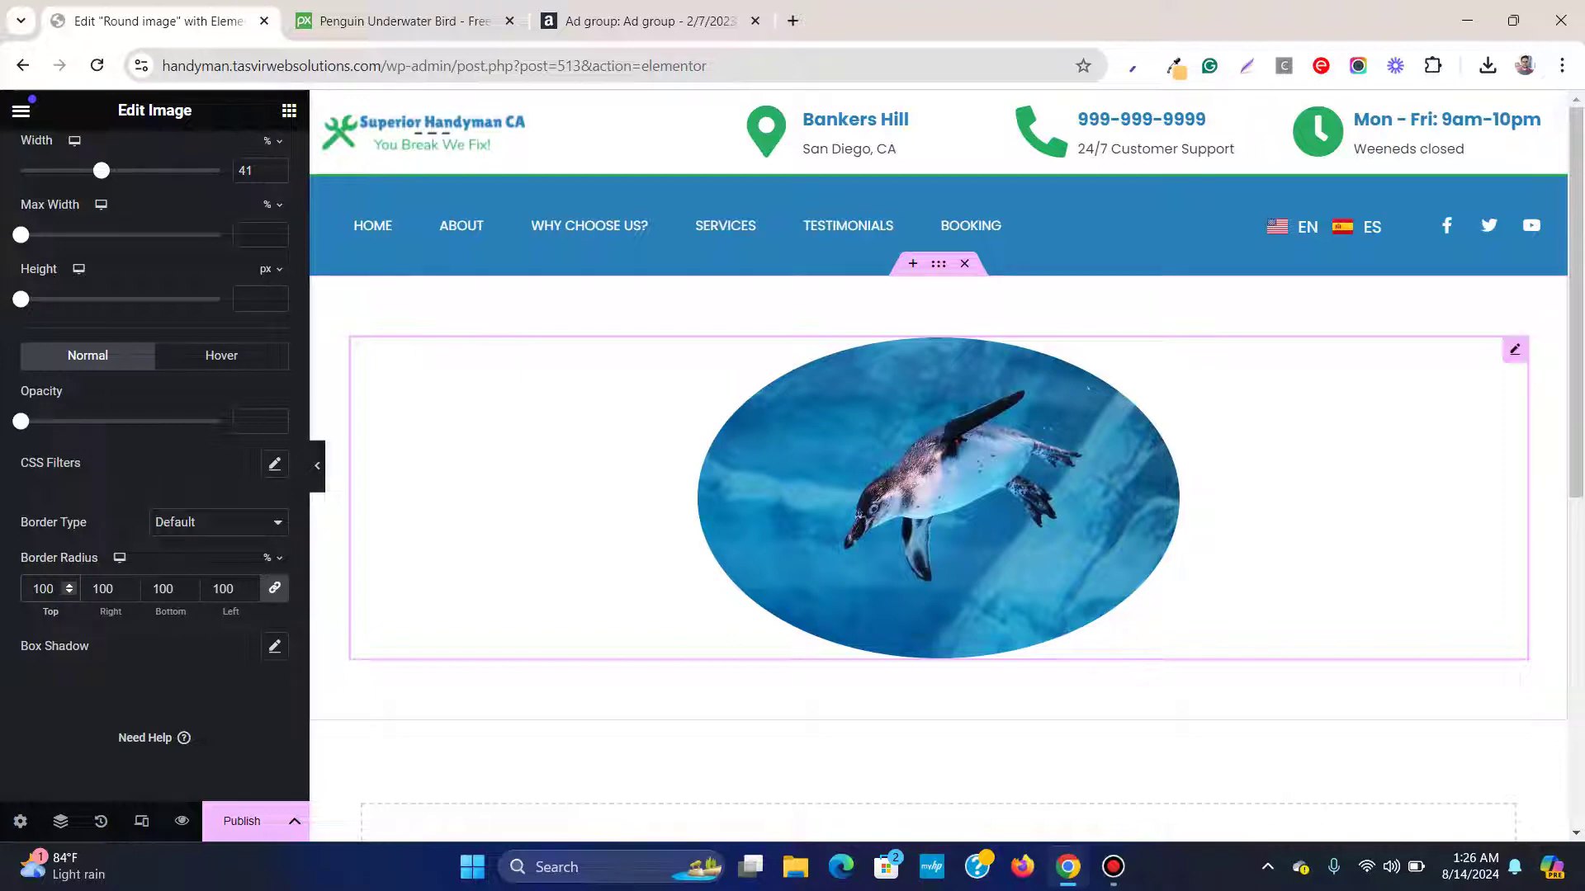
# Search Google for 'crop image online' in a new tab and open the iLoveIMG Crop IMAGE page
pyautogui.hotkey('ctrl', 'Tab')
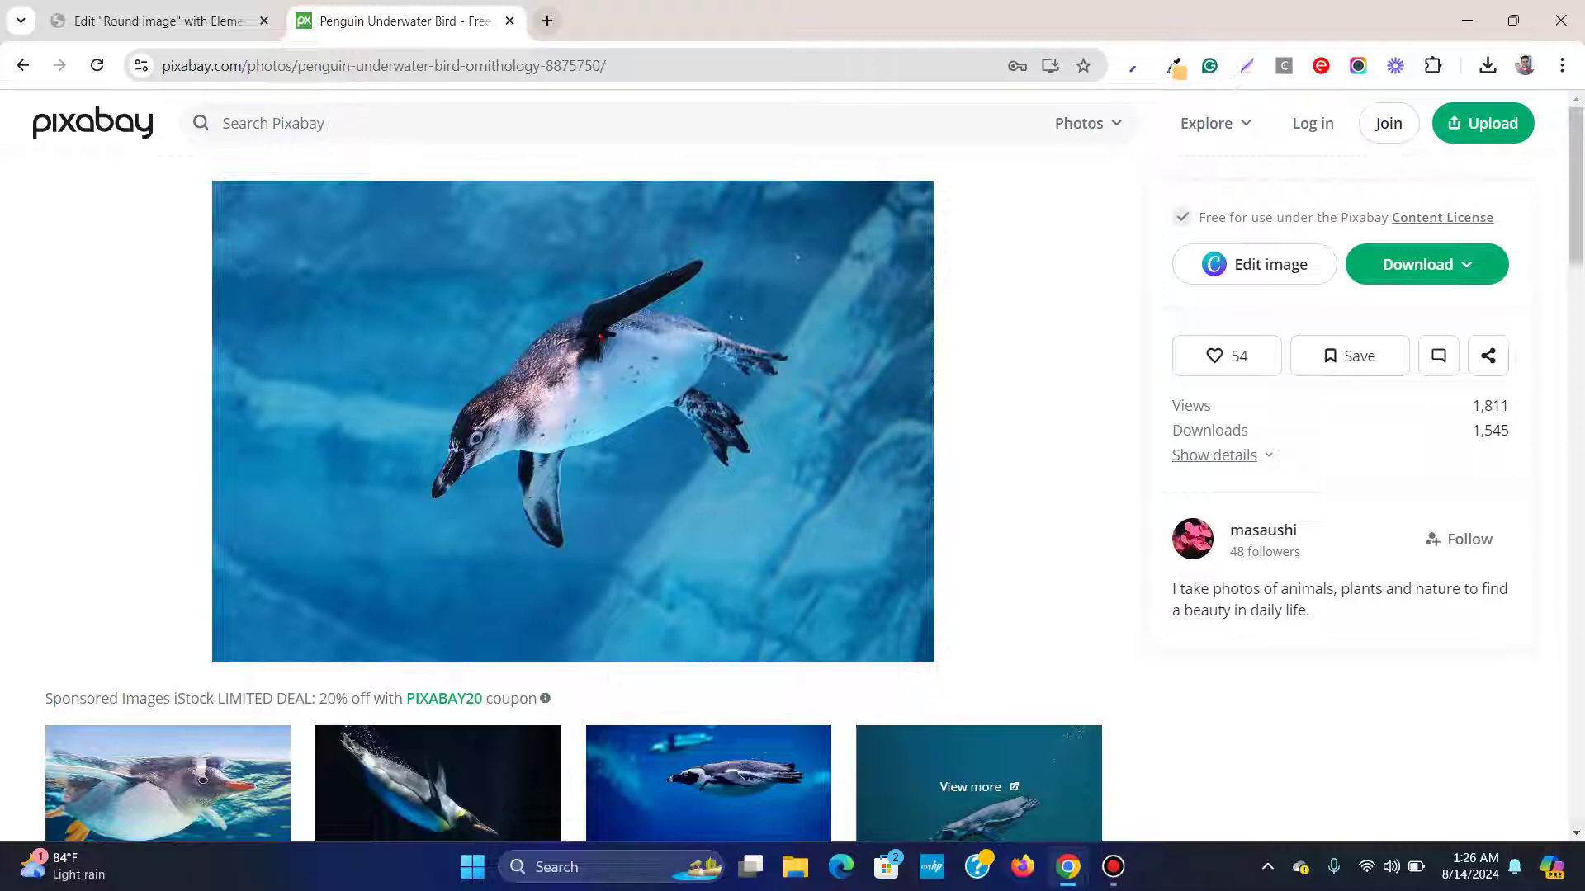
pyautogui.hotkey('ctrl', 't')
pyautogui.write('crop ')
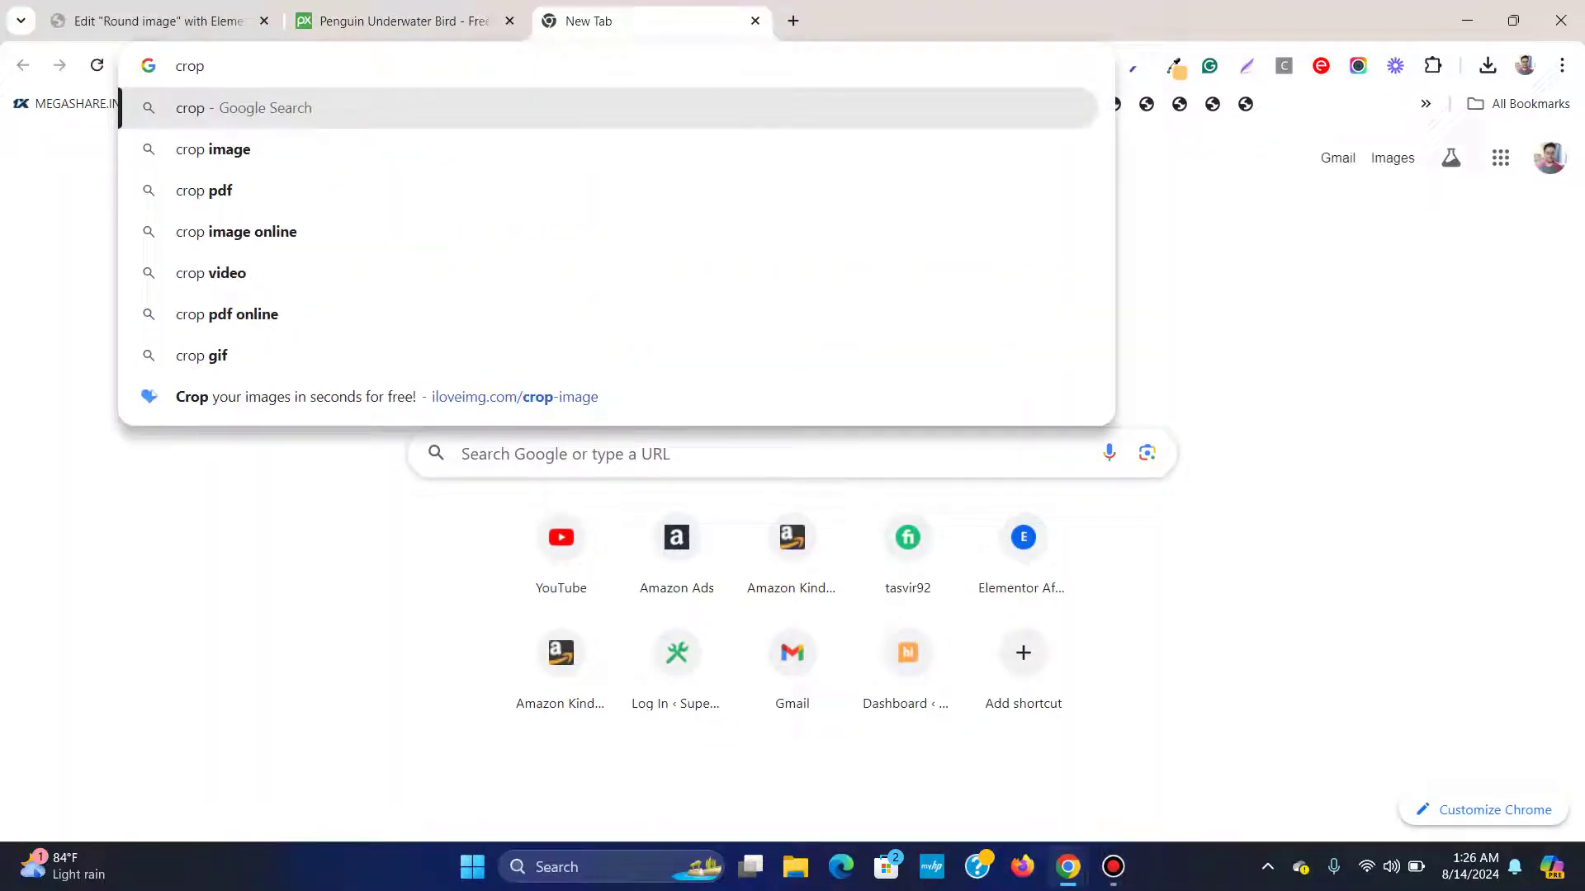
pyautogui.write('image')
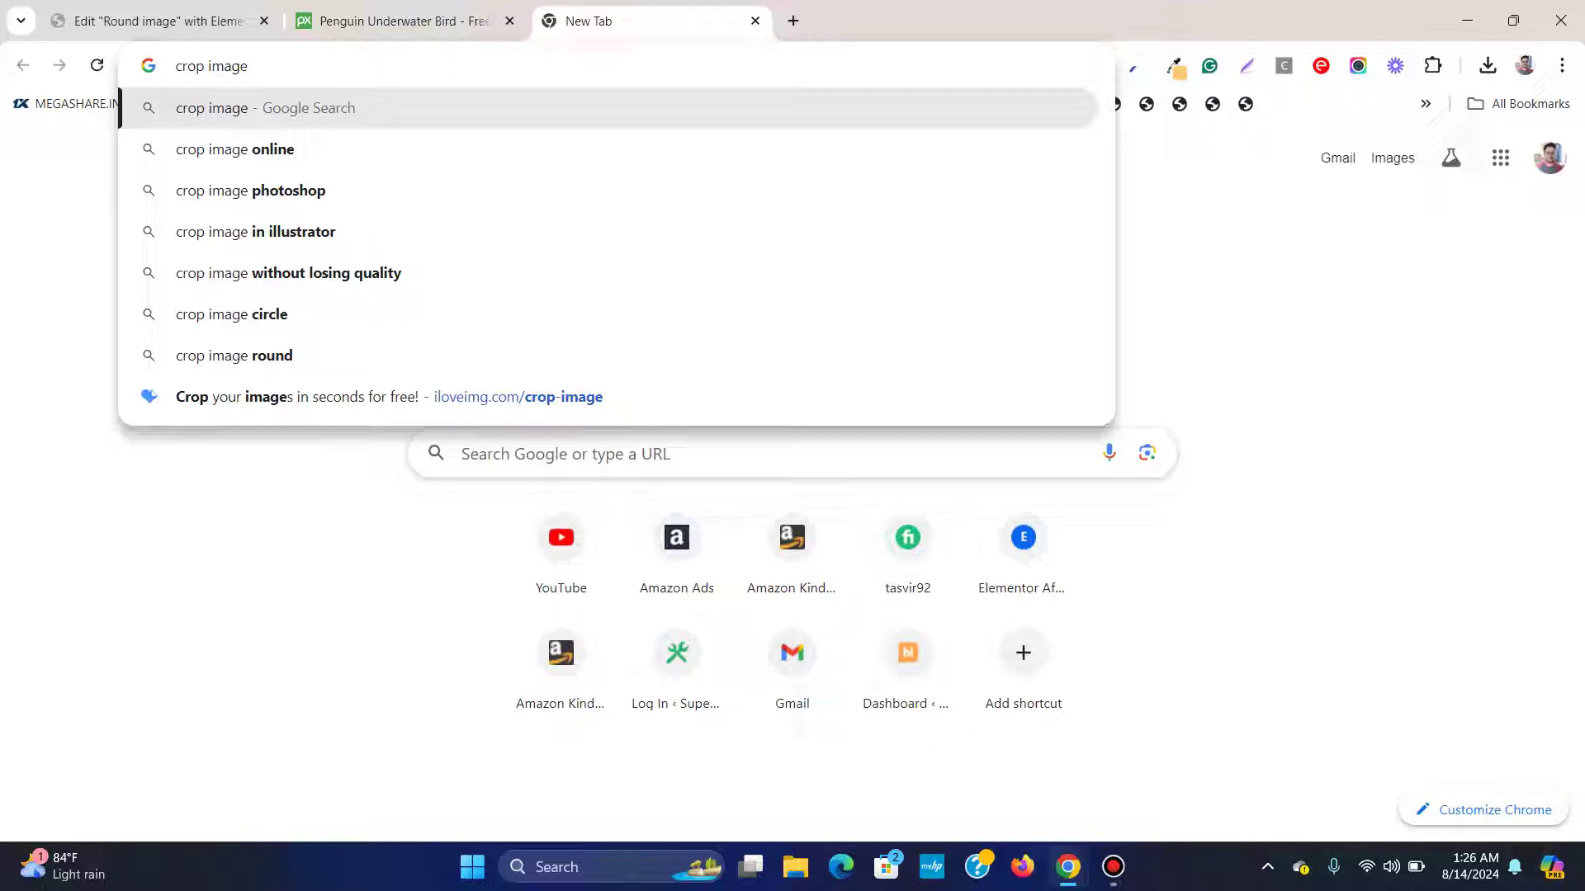
pyautogui.press('Down')
pyautogui.press('Return')
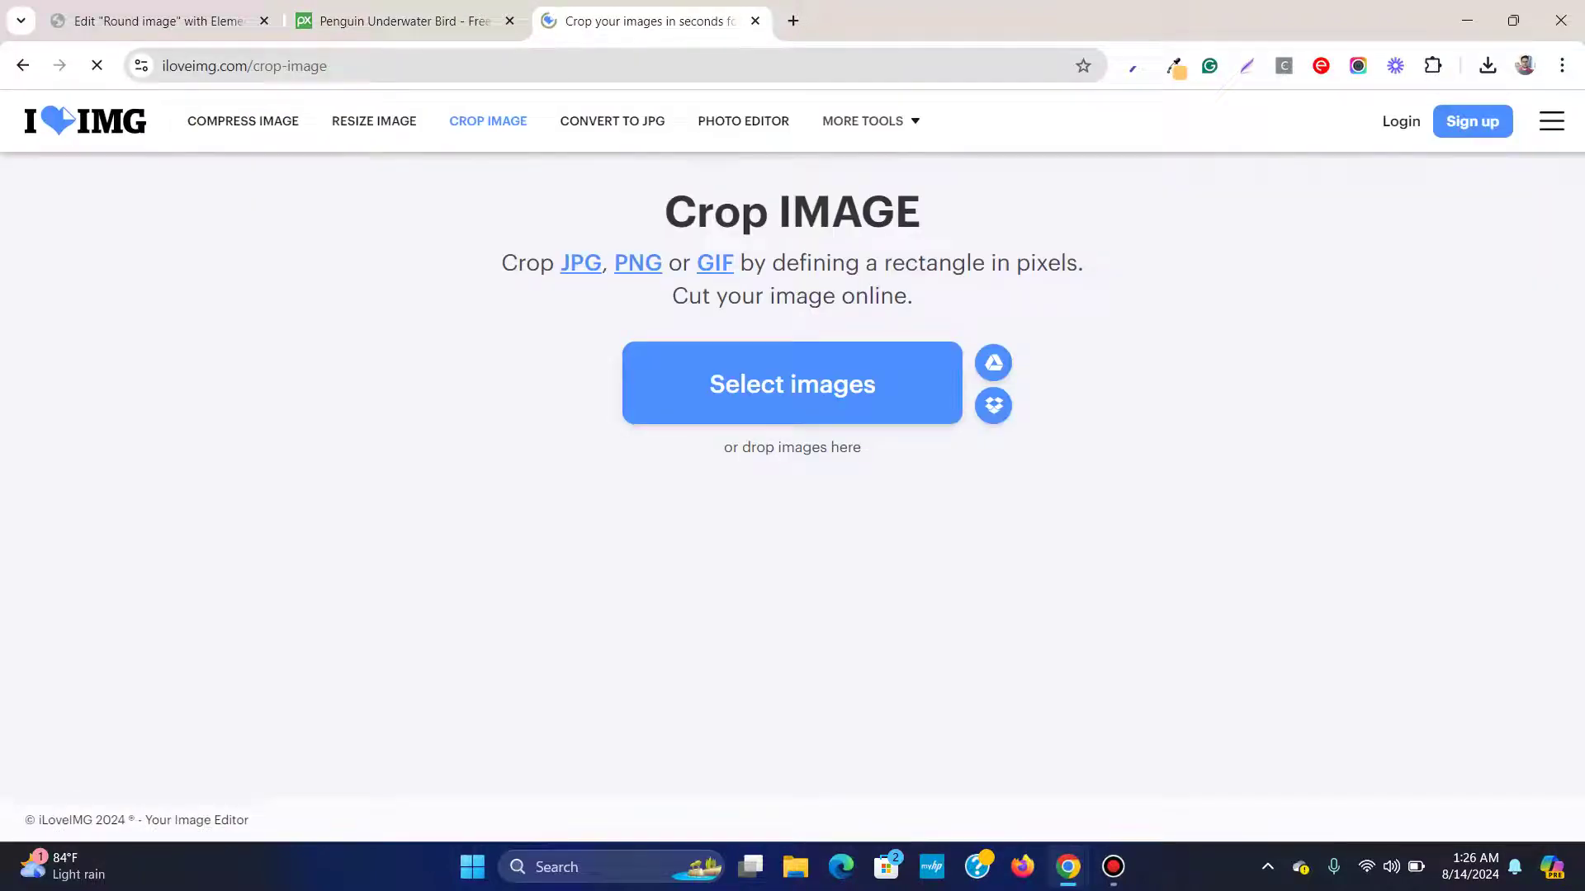
pyautogui.hotkey('alt', 'Left')
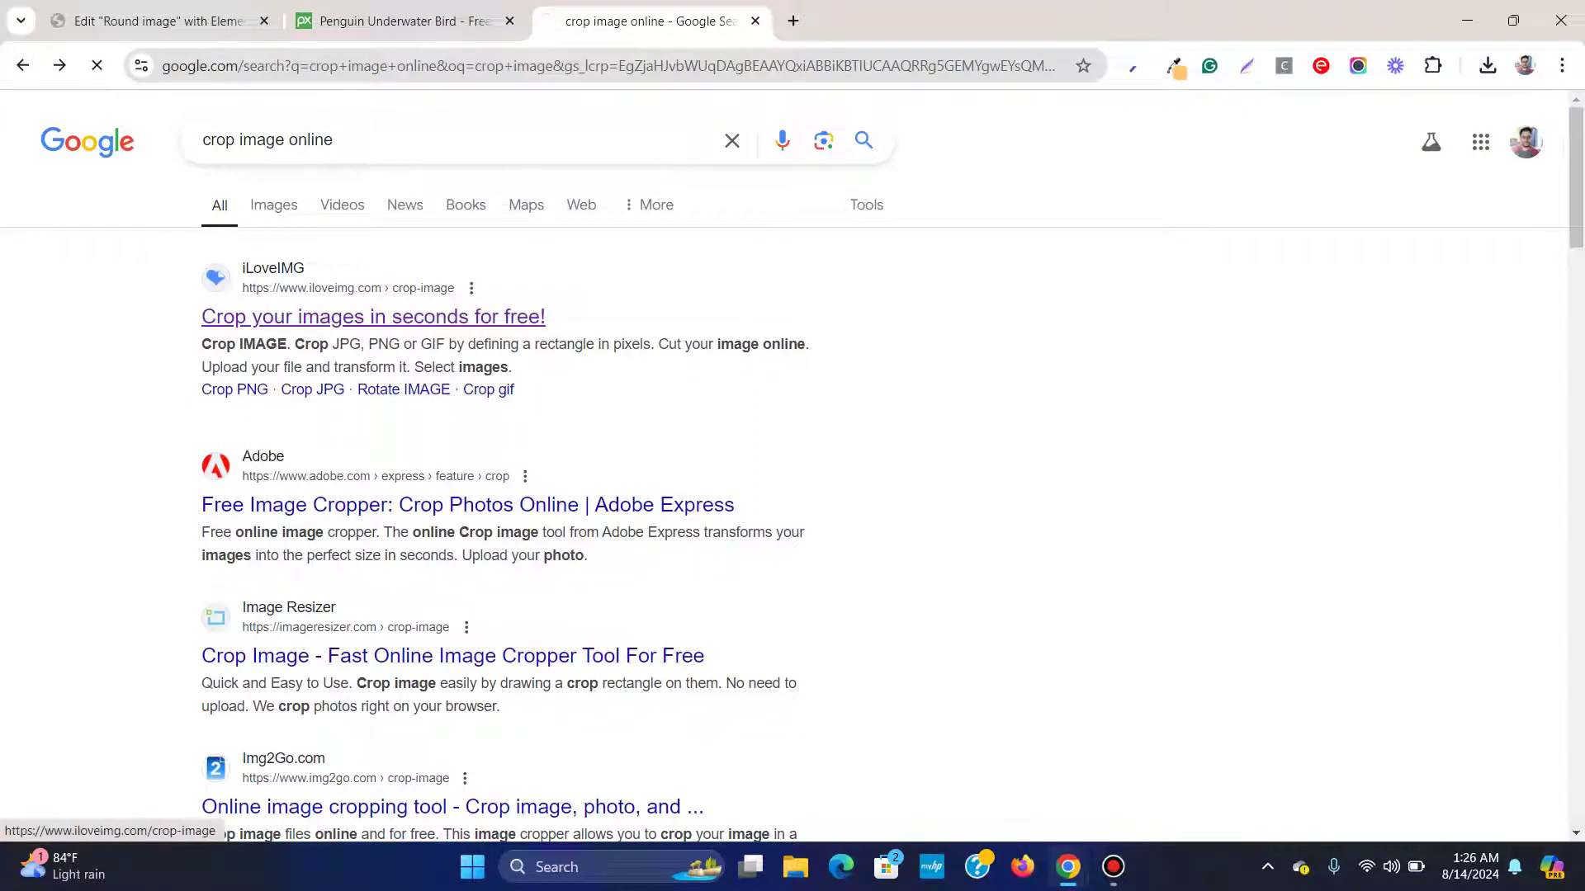
pyautogui.click(372, 317)
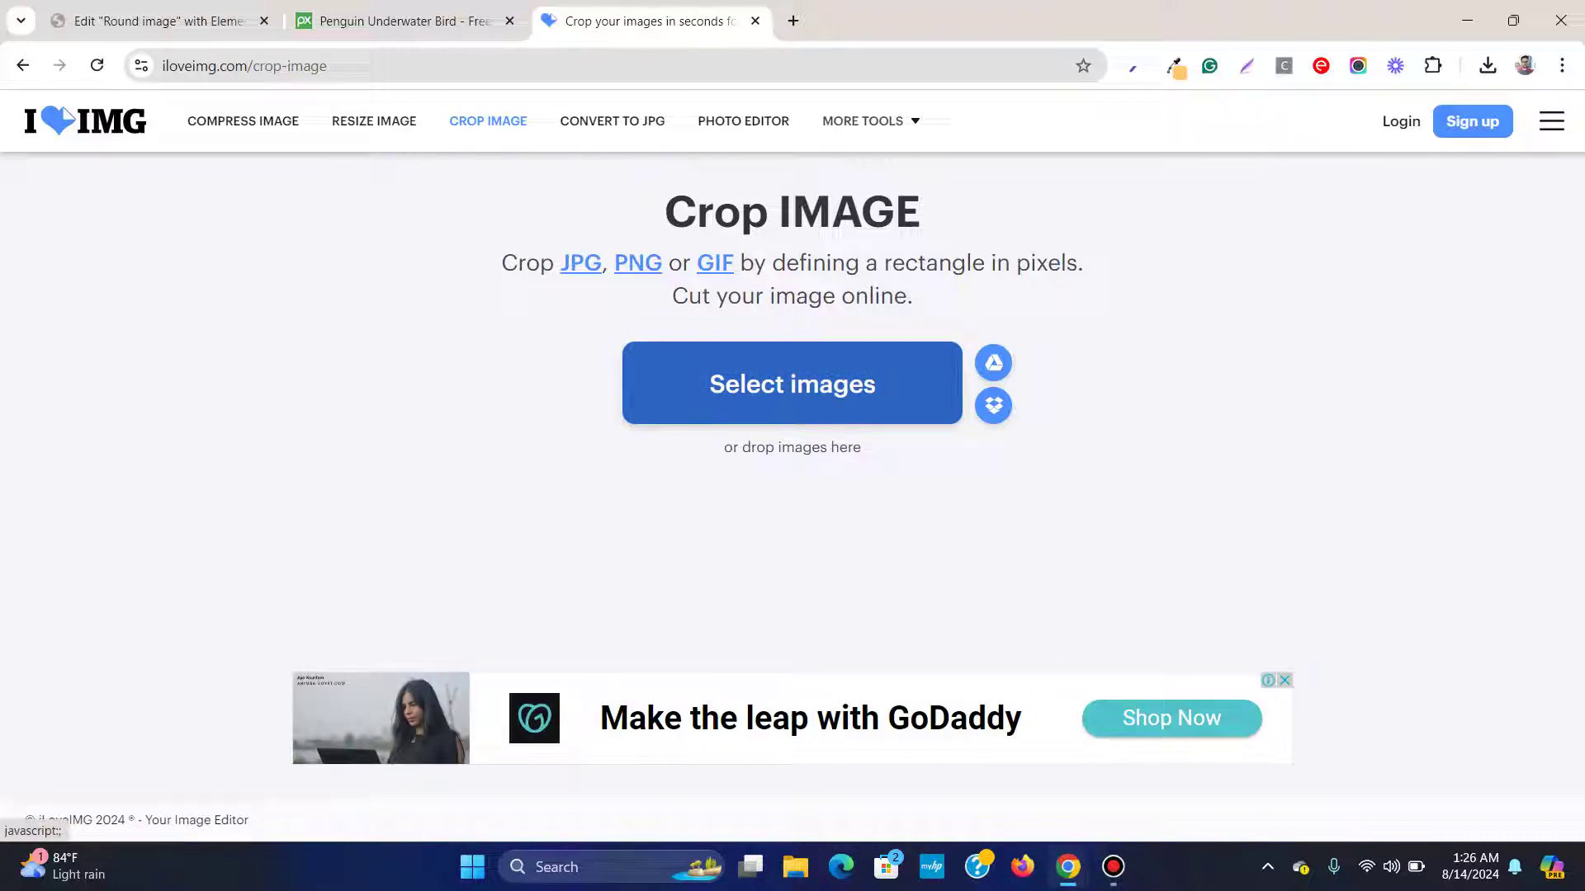
# Load penguin-8875750_1280 from Downloads into the iLoveIMG crop editor
pyautogui.click(792, 384)
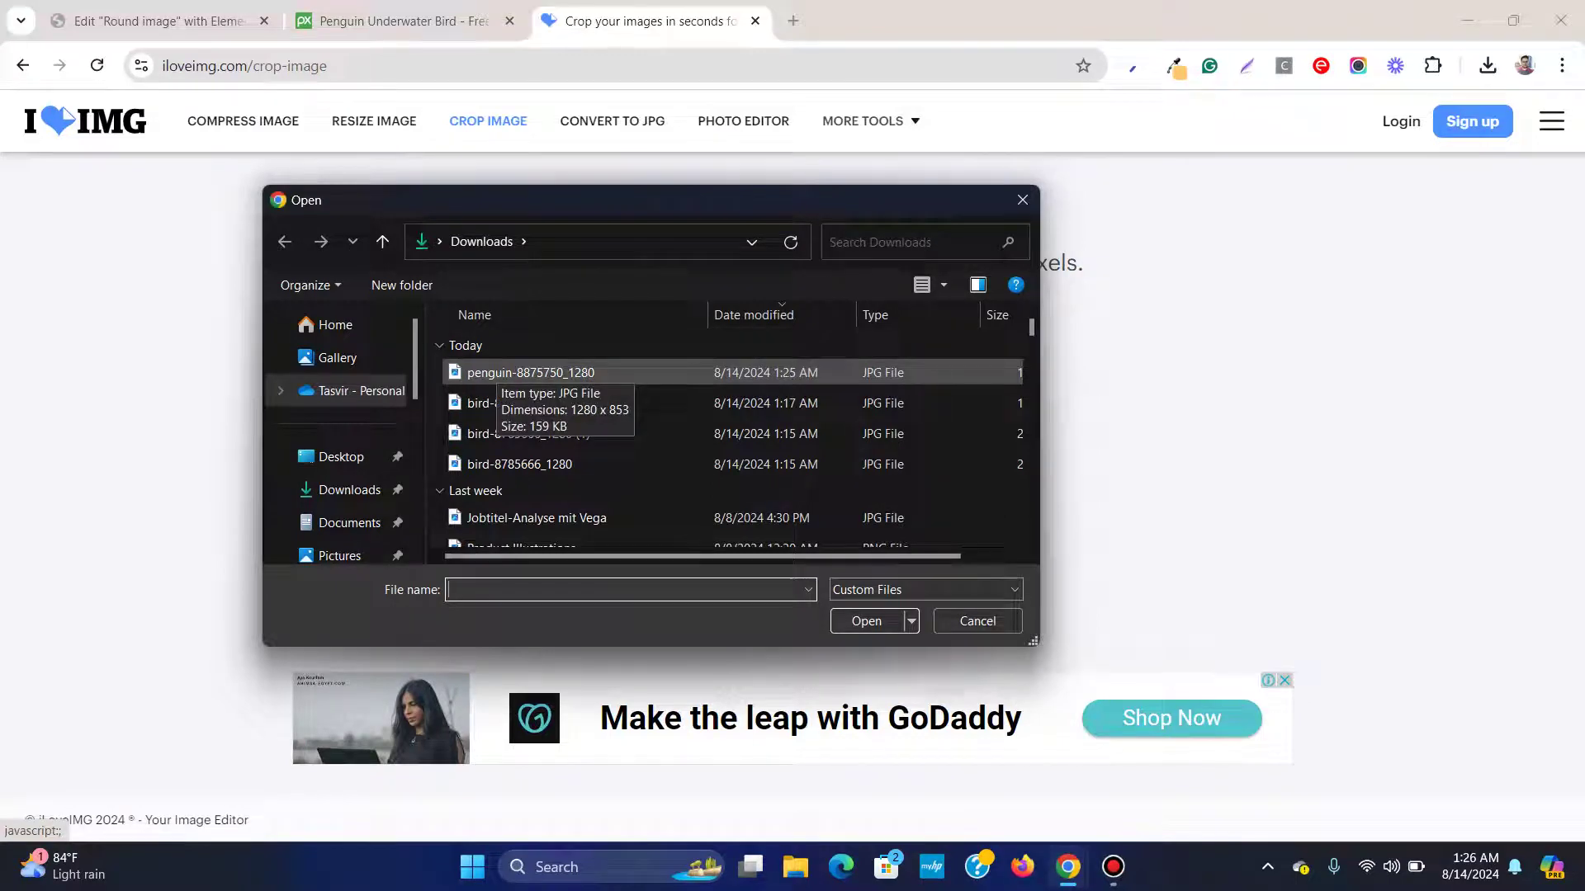
pyautogui.click(520, 373)
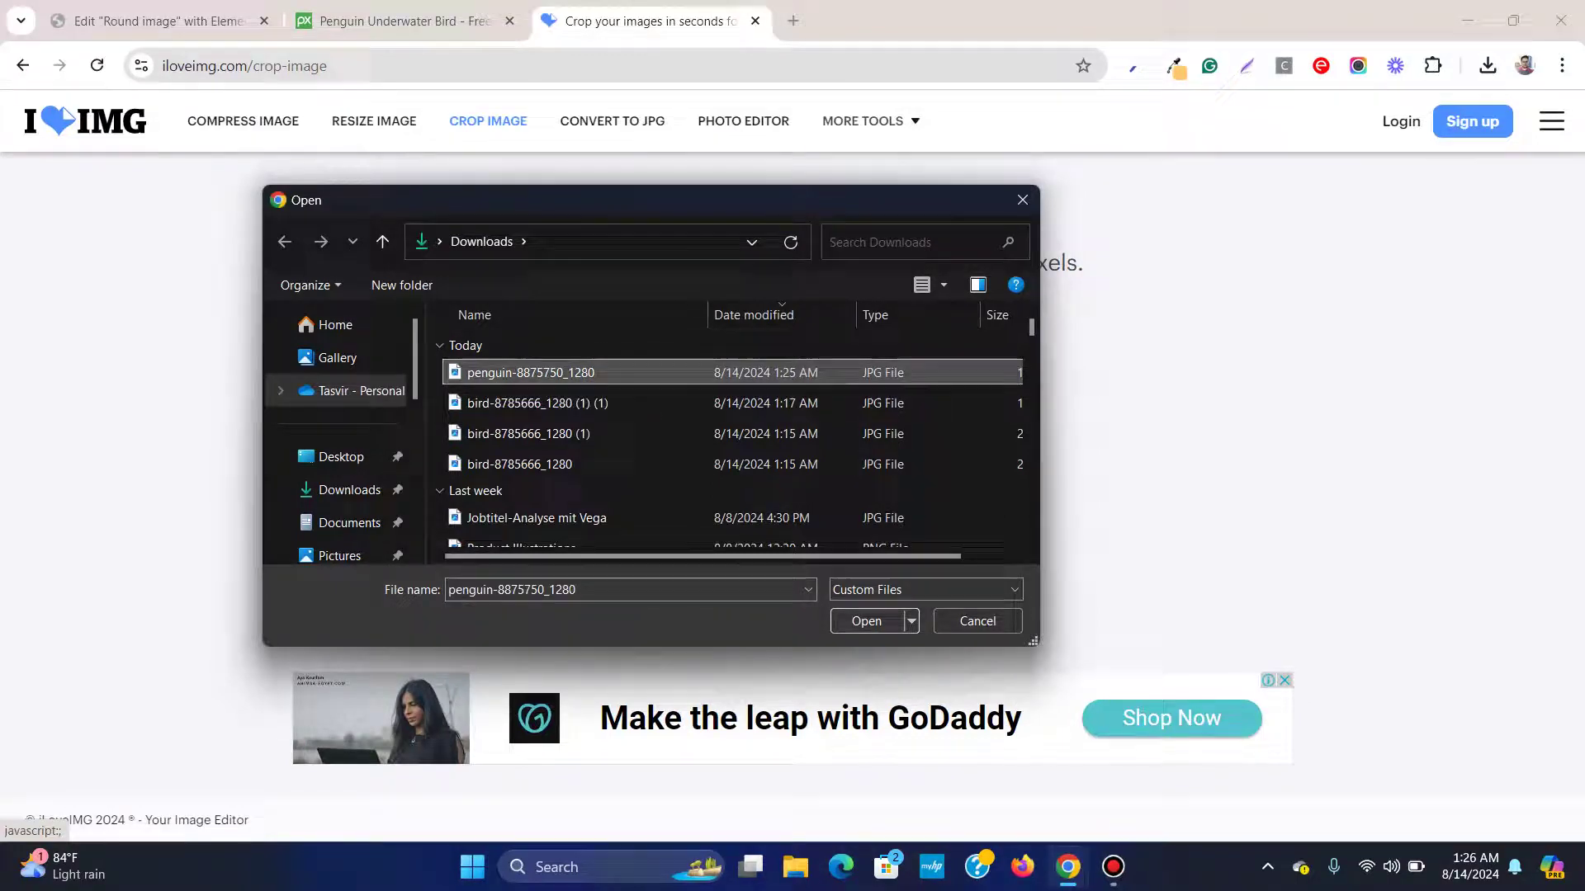
pyautogui.click(867, 621)
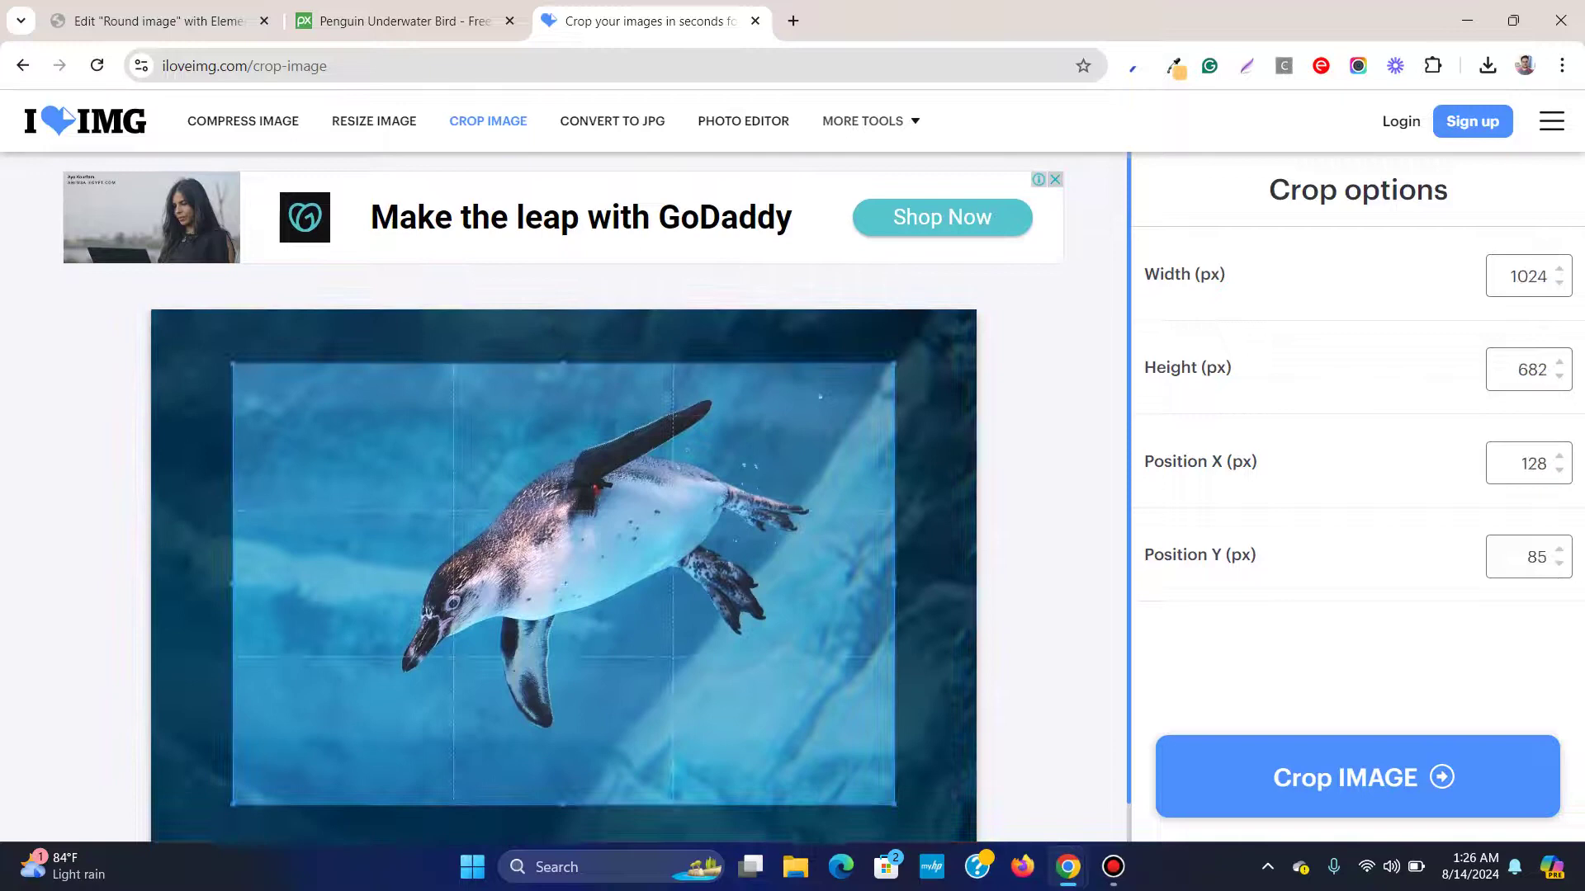
pyautogui.scroll(-1, 564, 544)
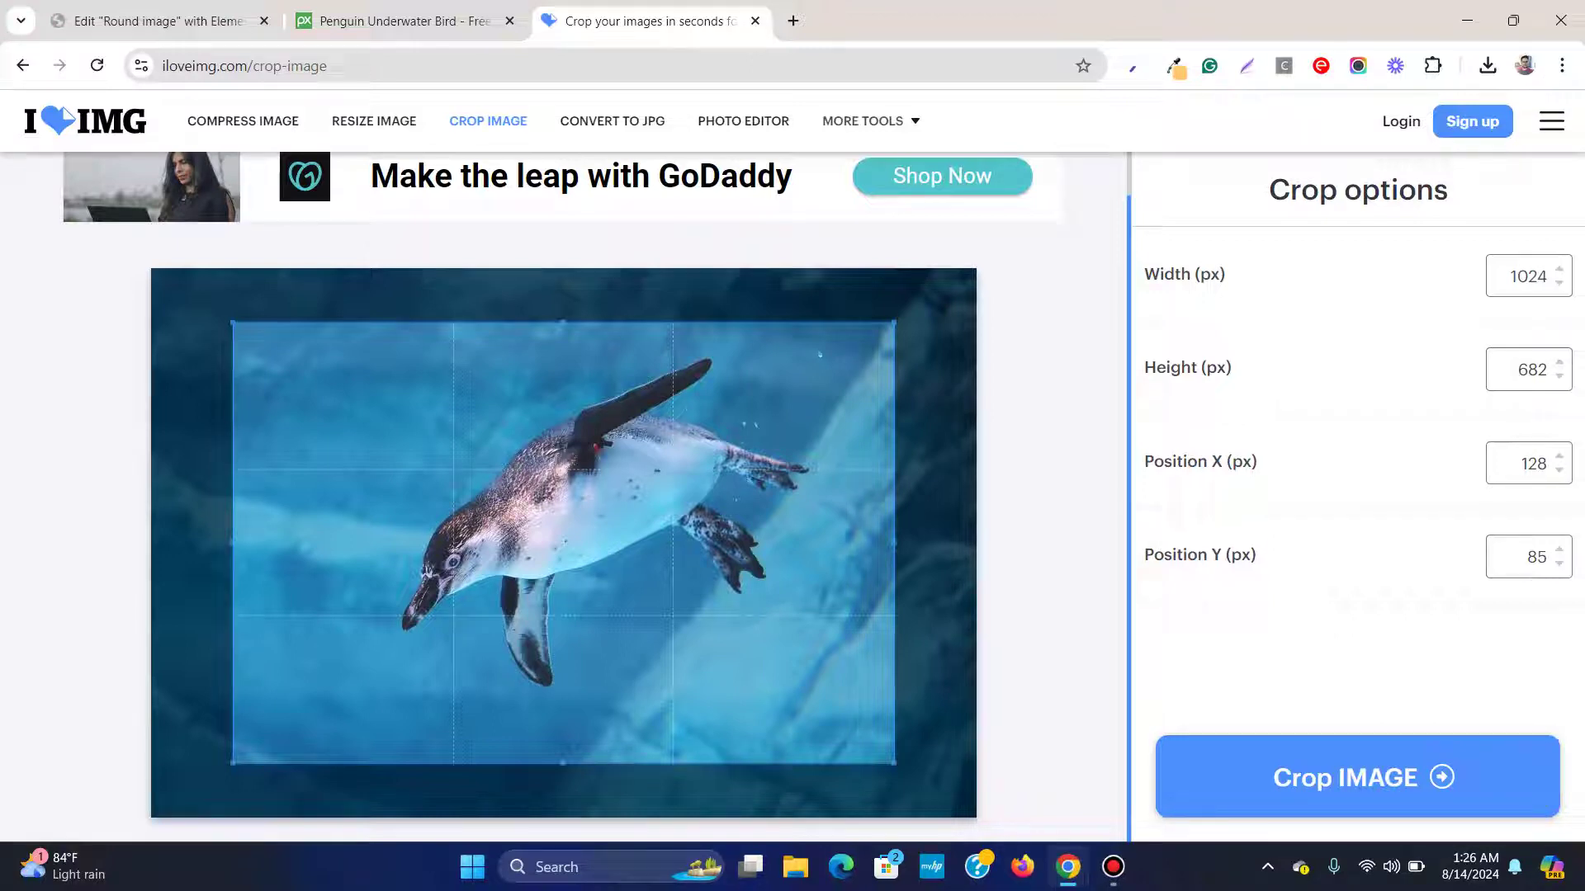
# Crop the photo to a 682×682 square positioned over the penguin and download it
pyautogui.doubleClick(1528, 275)
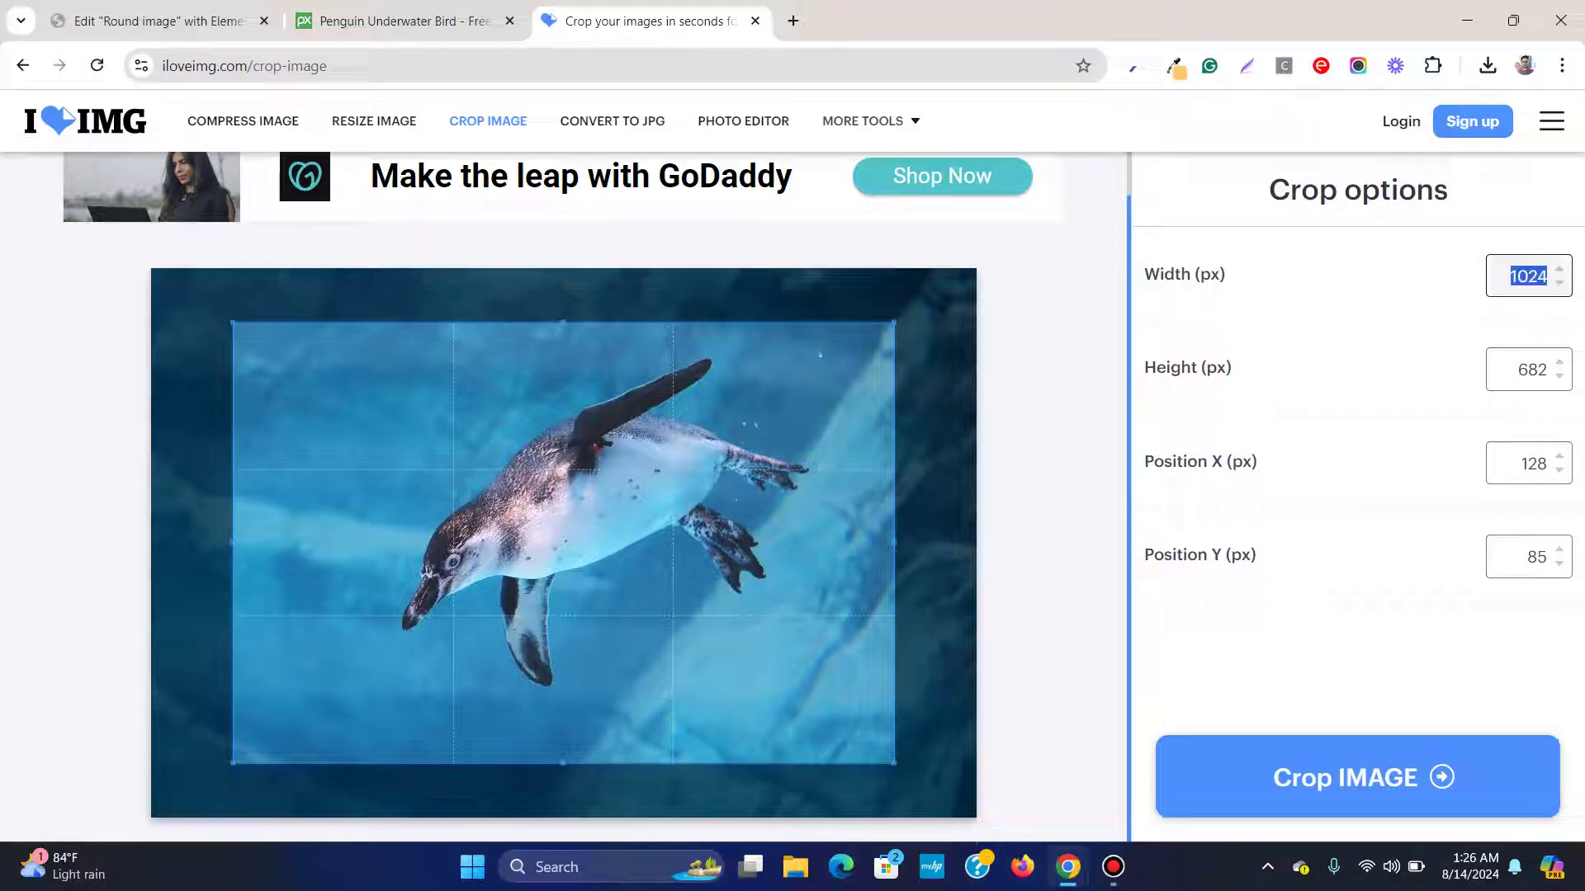
pyautogui.write('6')
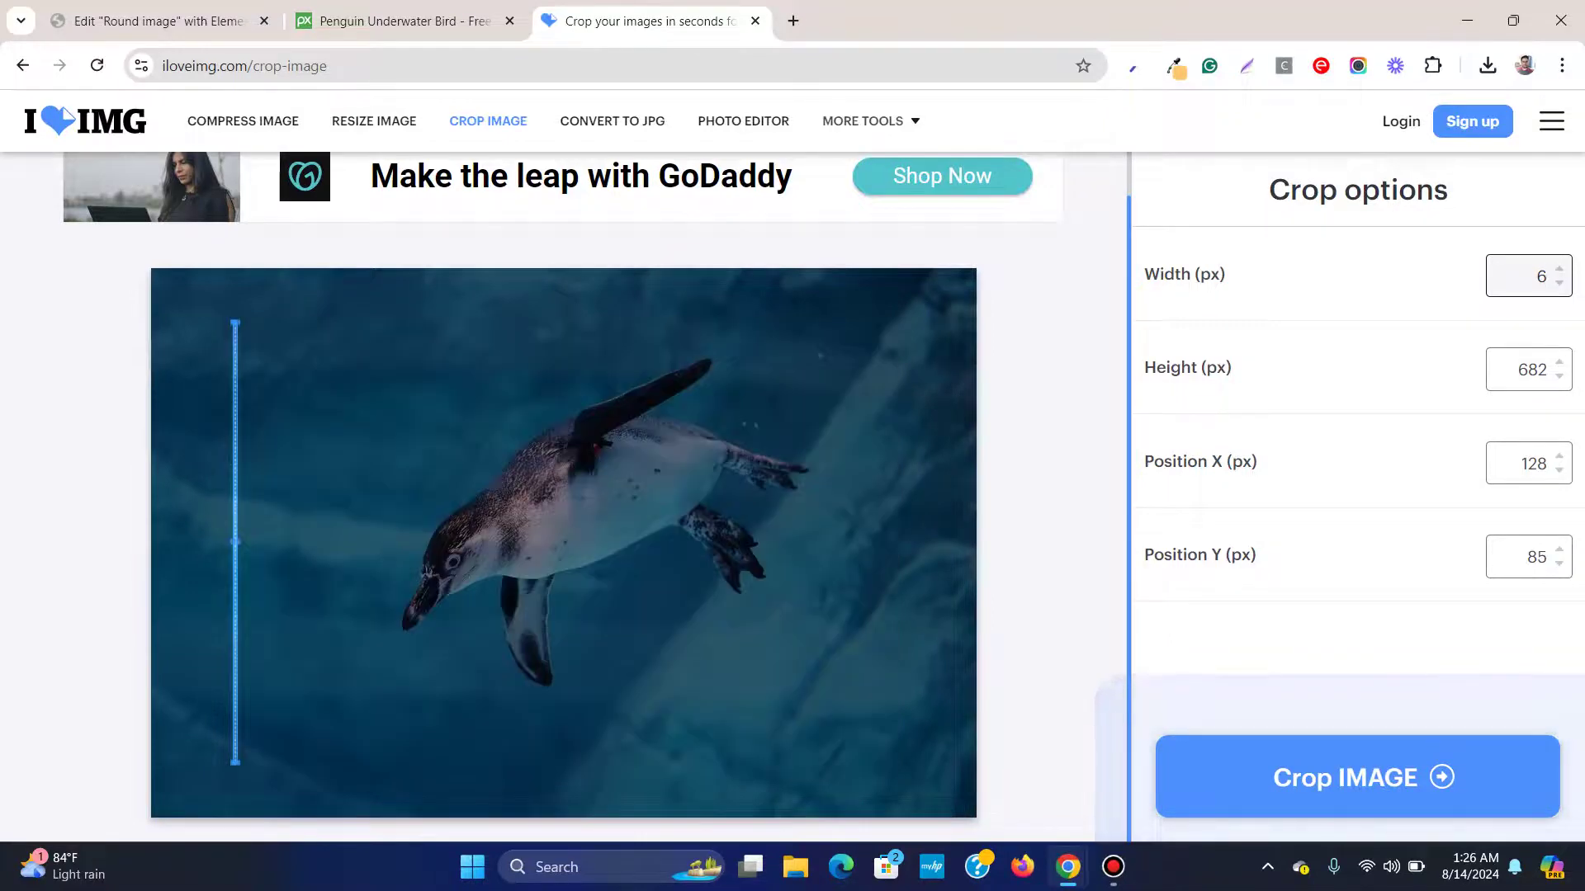
pyautogui.write('82')
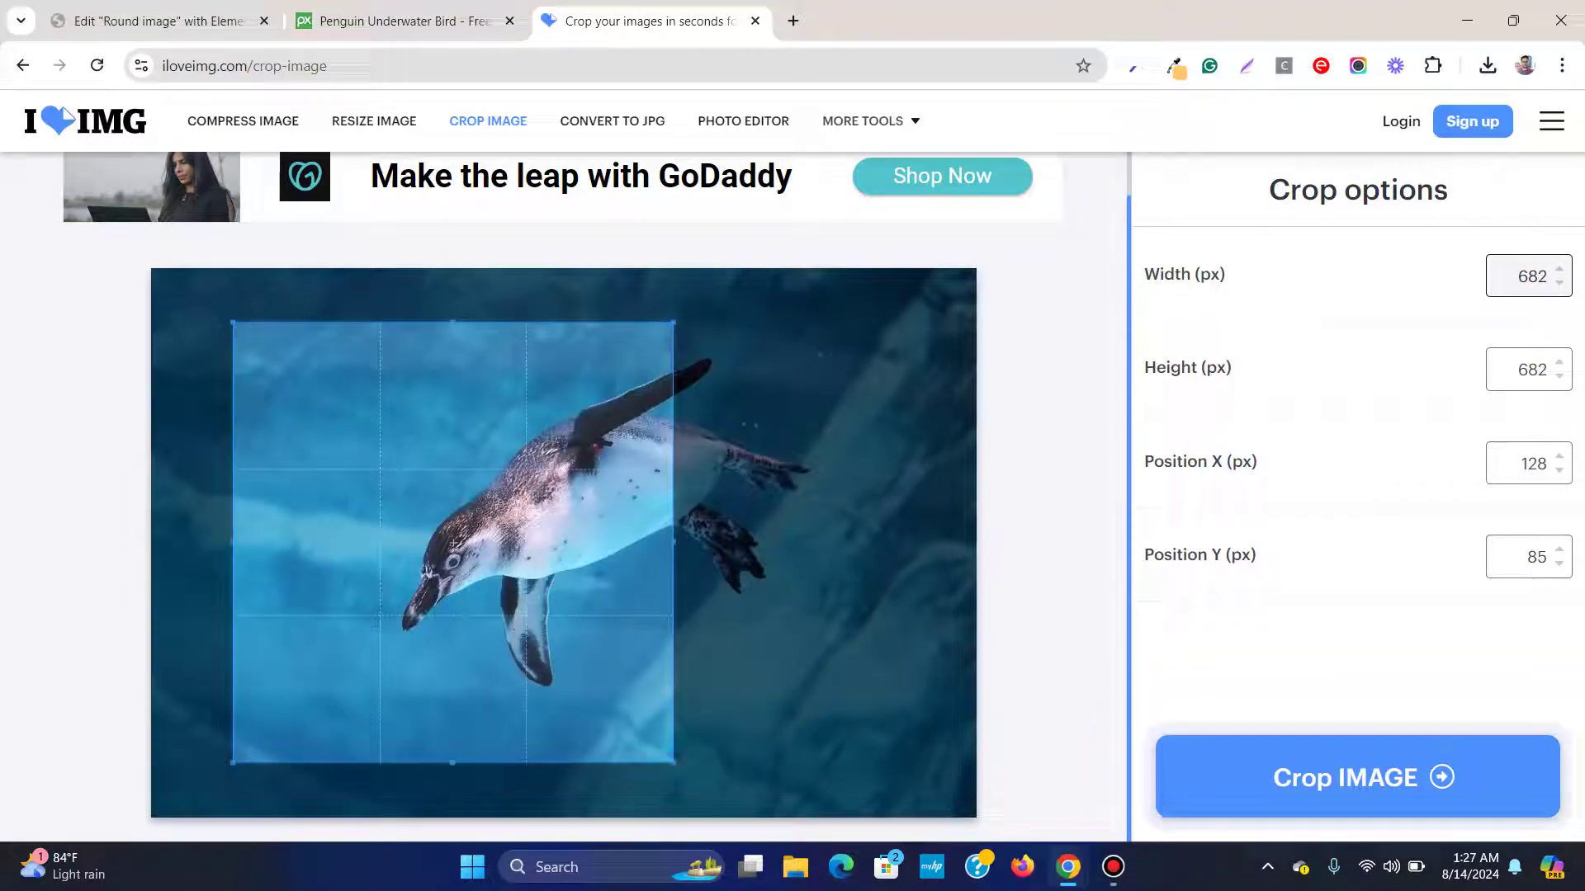
pyautogui.moveTo(453, 543); pyautogui.dragTo(584, 533)
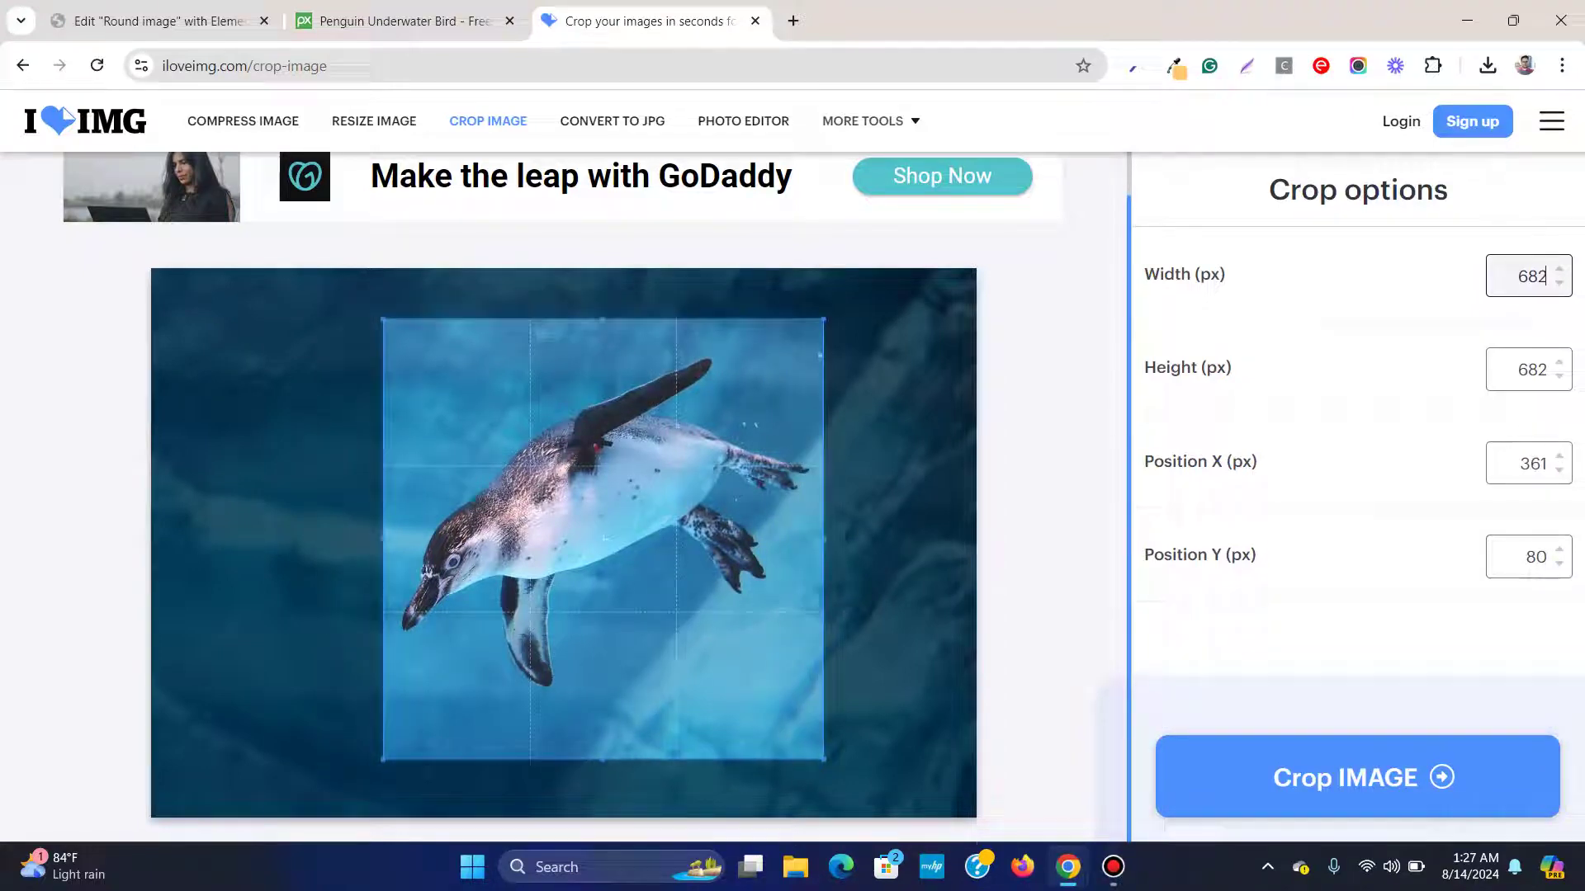
pyautogui.moveTo(584, 532); pyautogui.dragTo(613, 535)
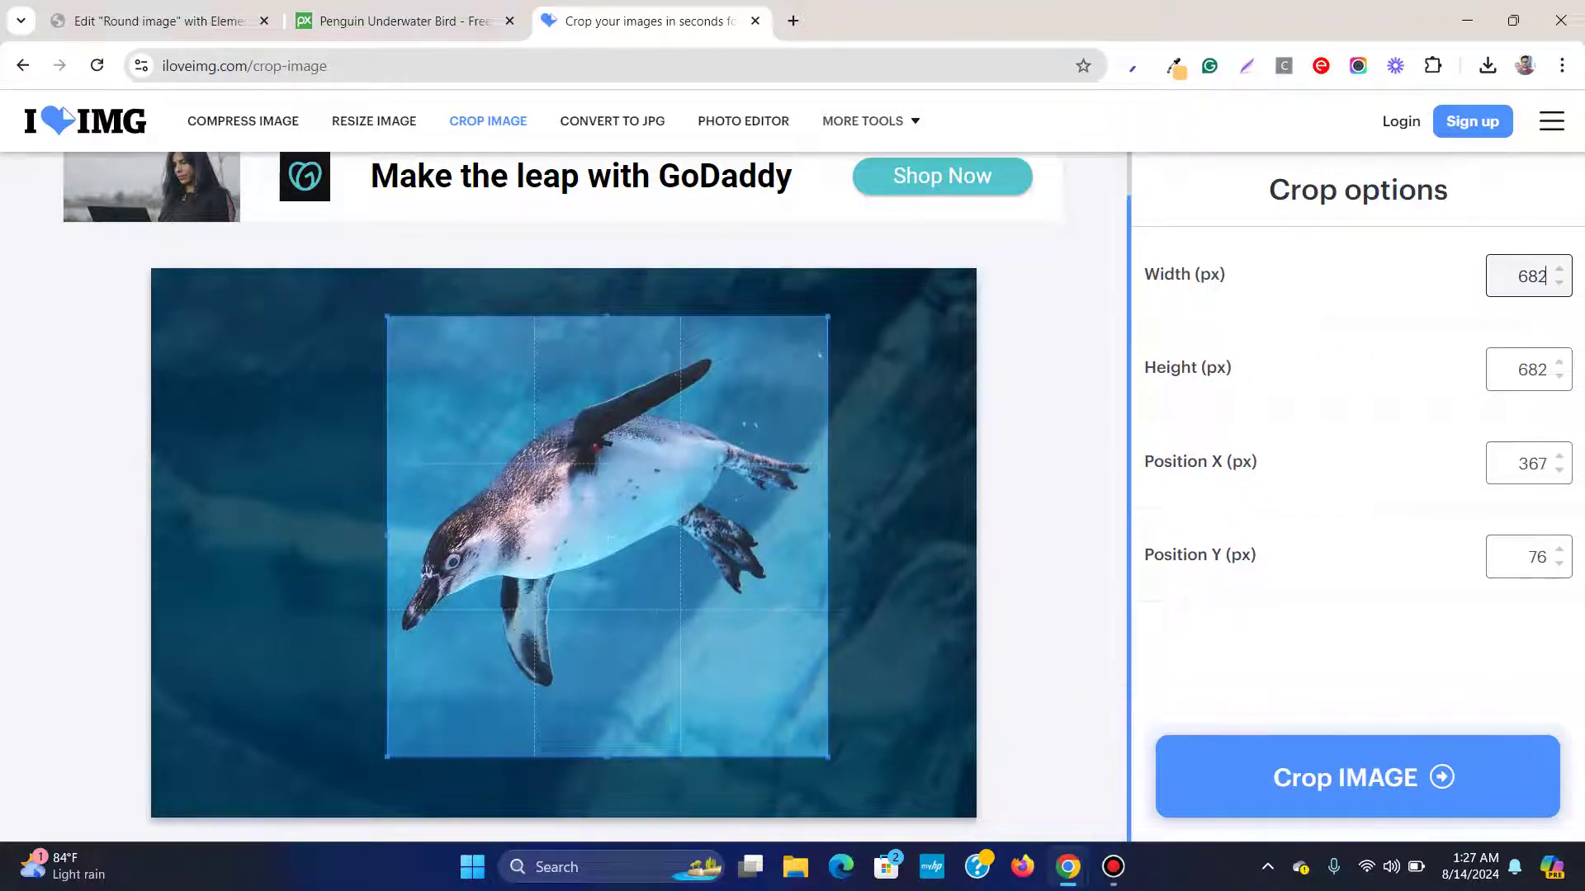
pyautogui.click(1357, 778)
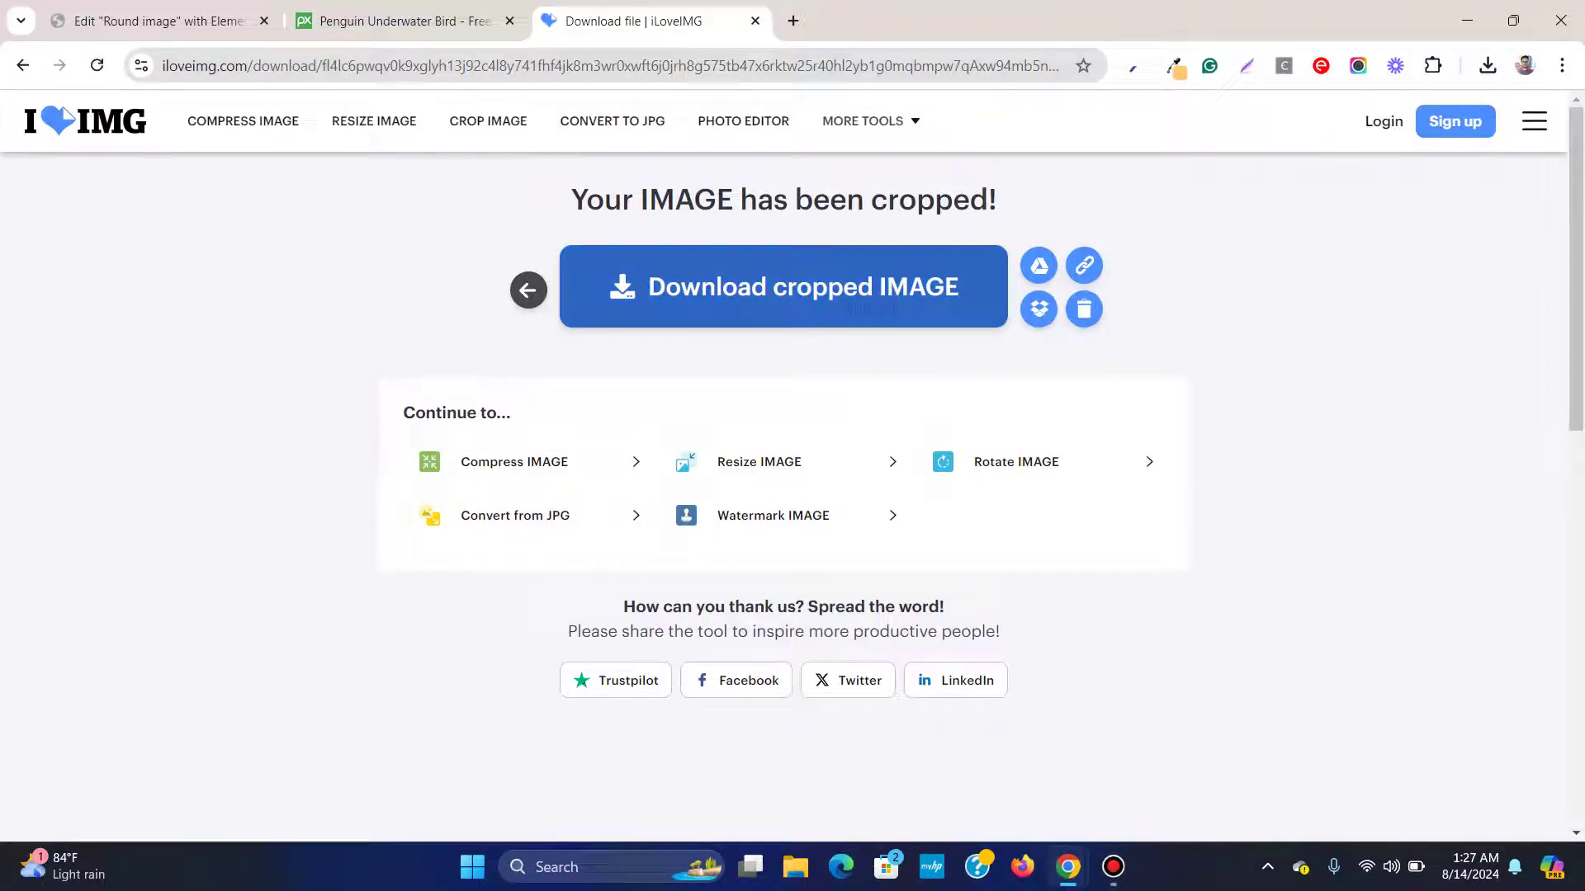
pyautogui.click(795, 310)
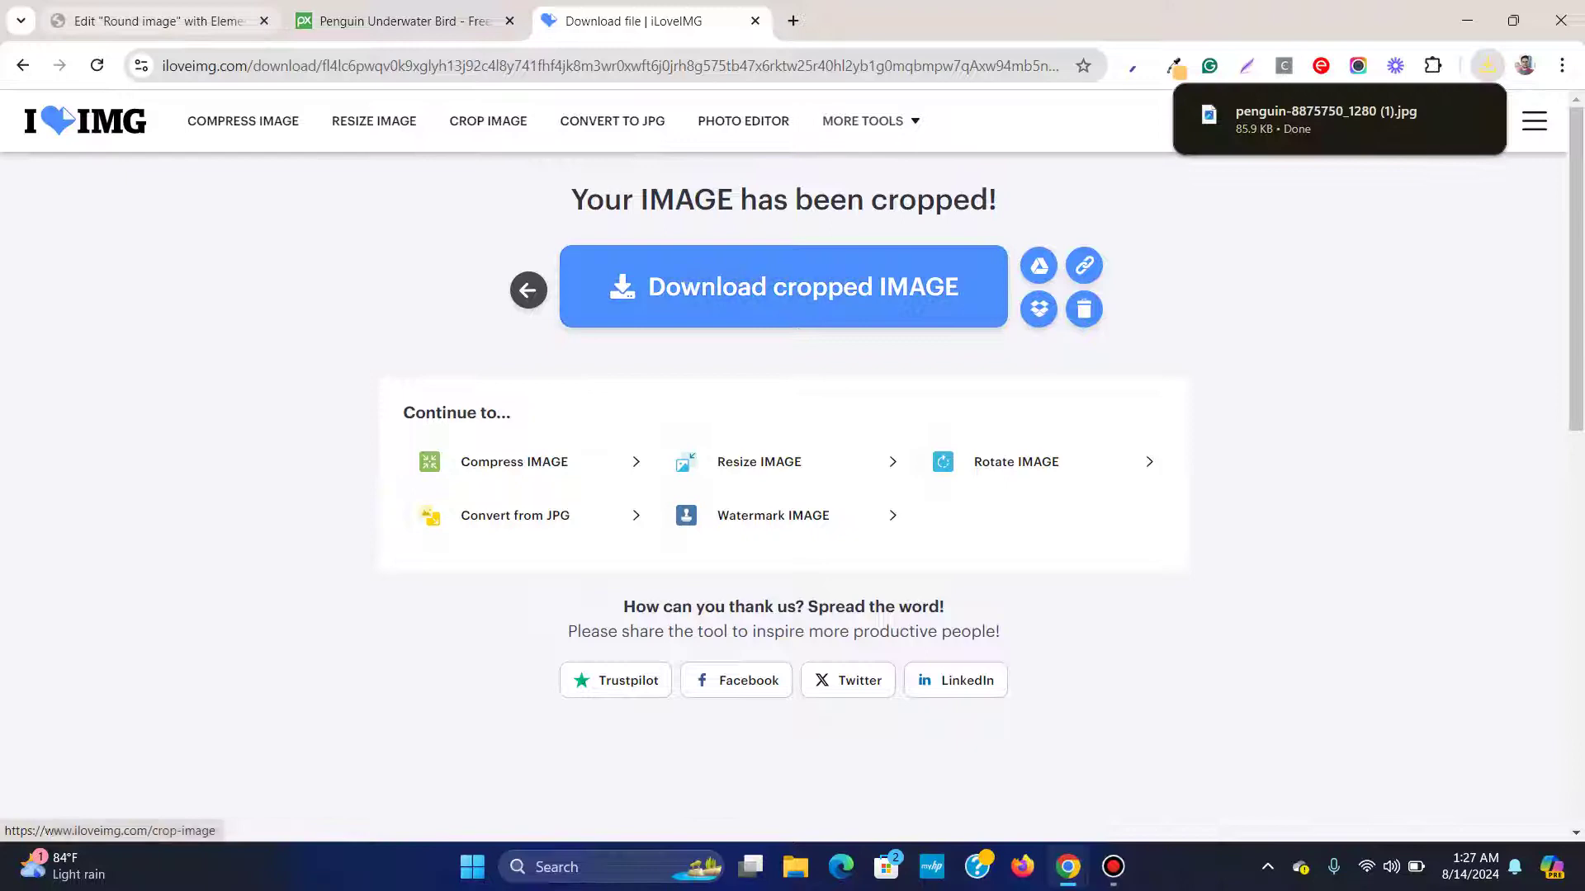
# Upload the cropped 682×682 penguin to the media library and swap it into the image widget
pyautogui.hotkey('ctrl', '1')
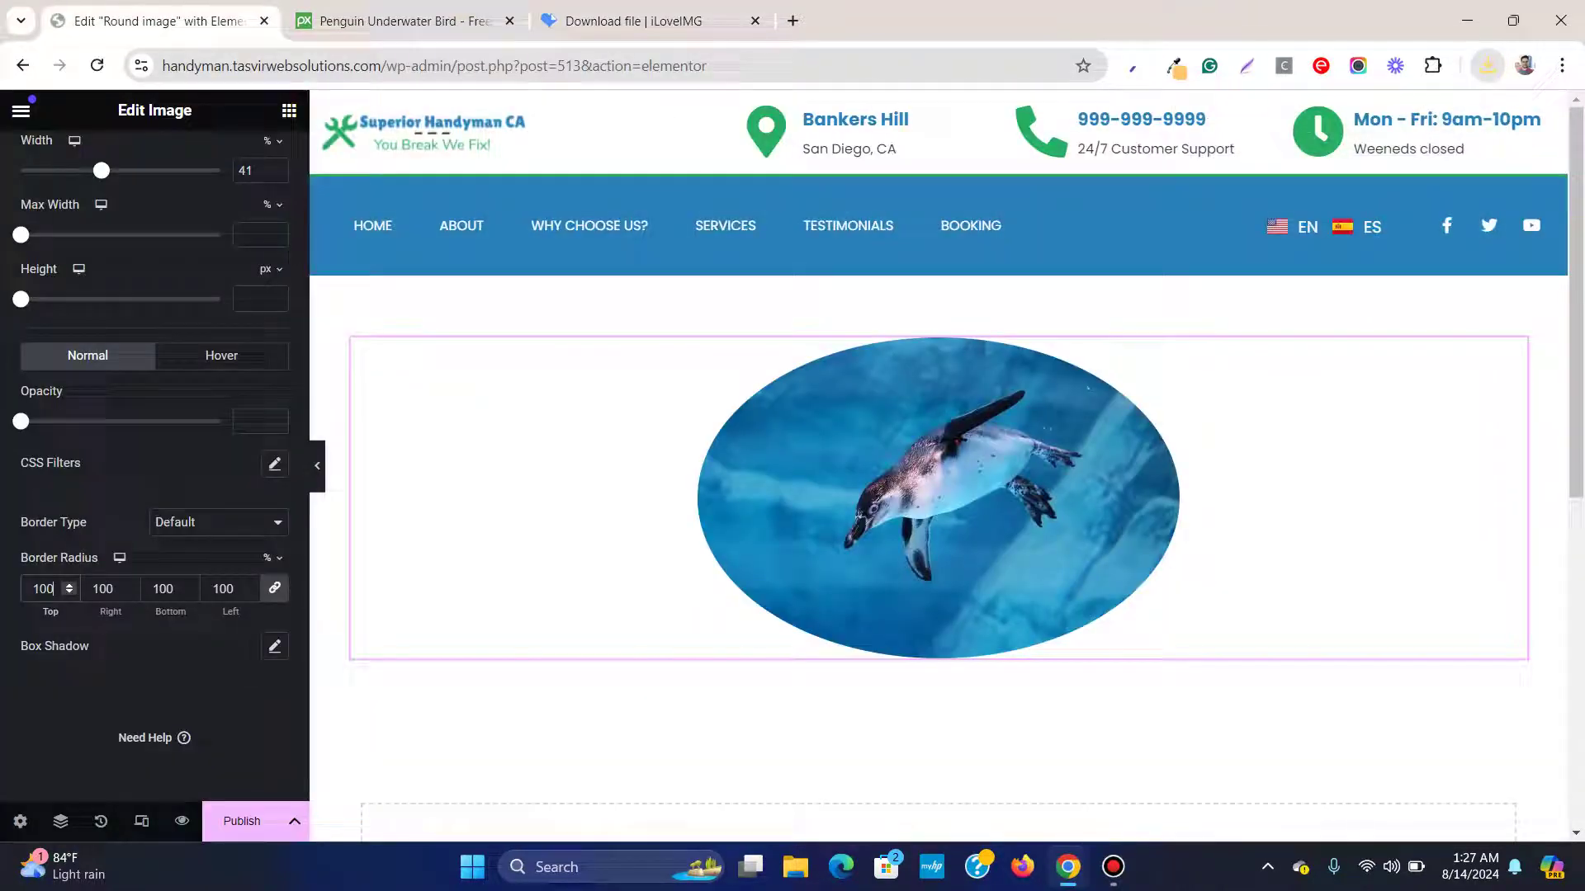
pyautogui.scroll(5, 155, 434)
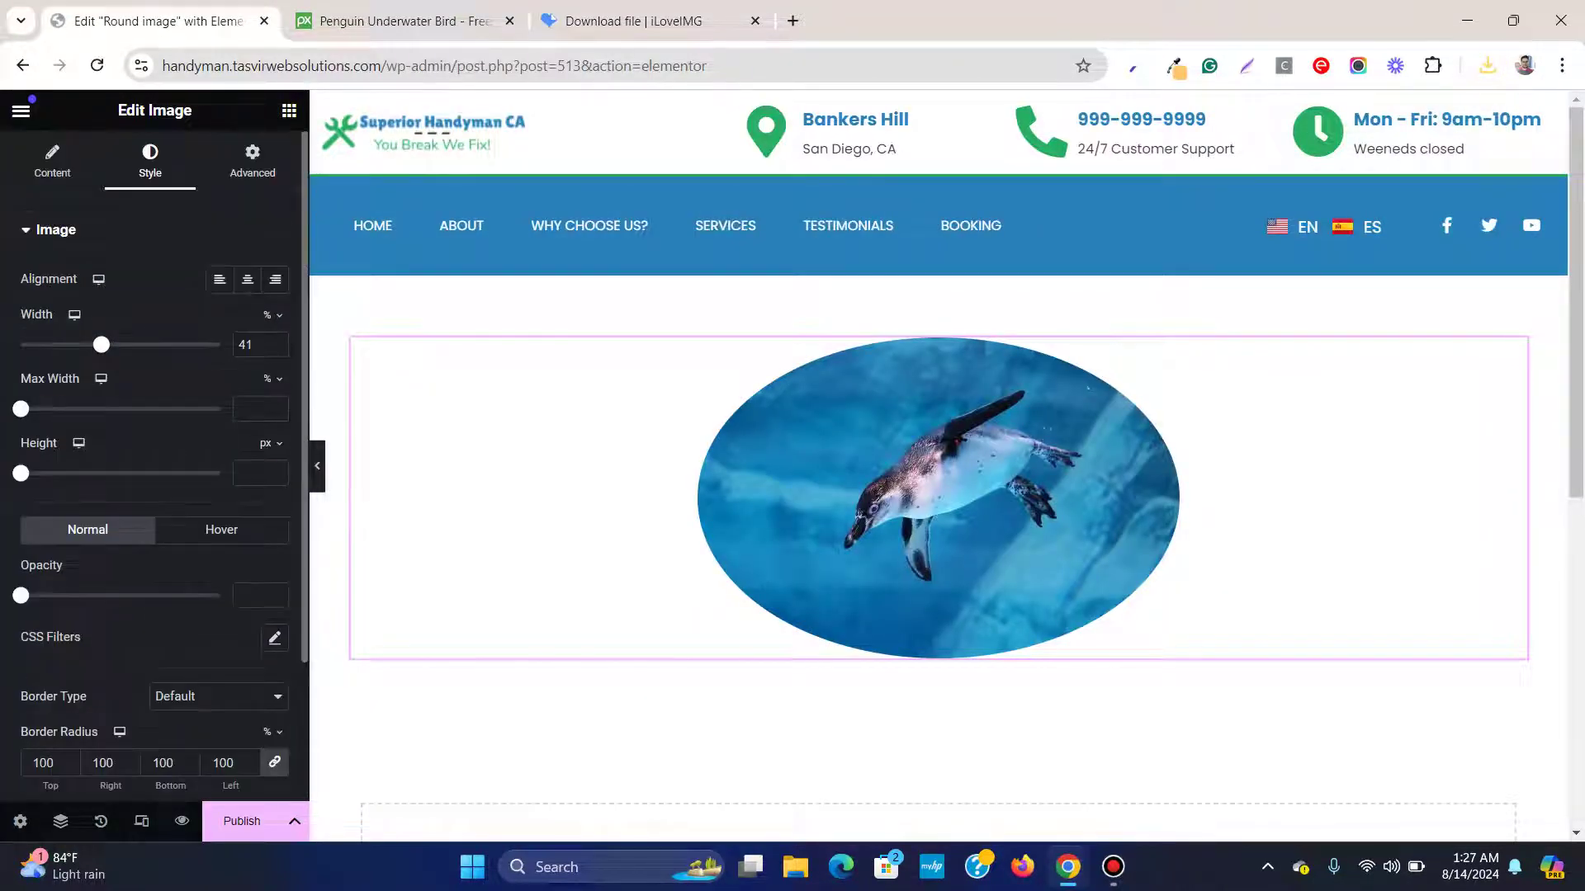
pyautogui.click(52, 161)
pyautogui.click(140, 390)
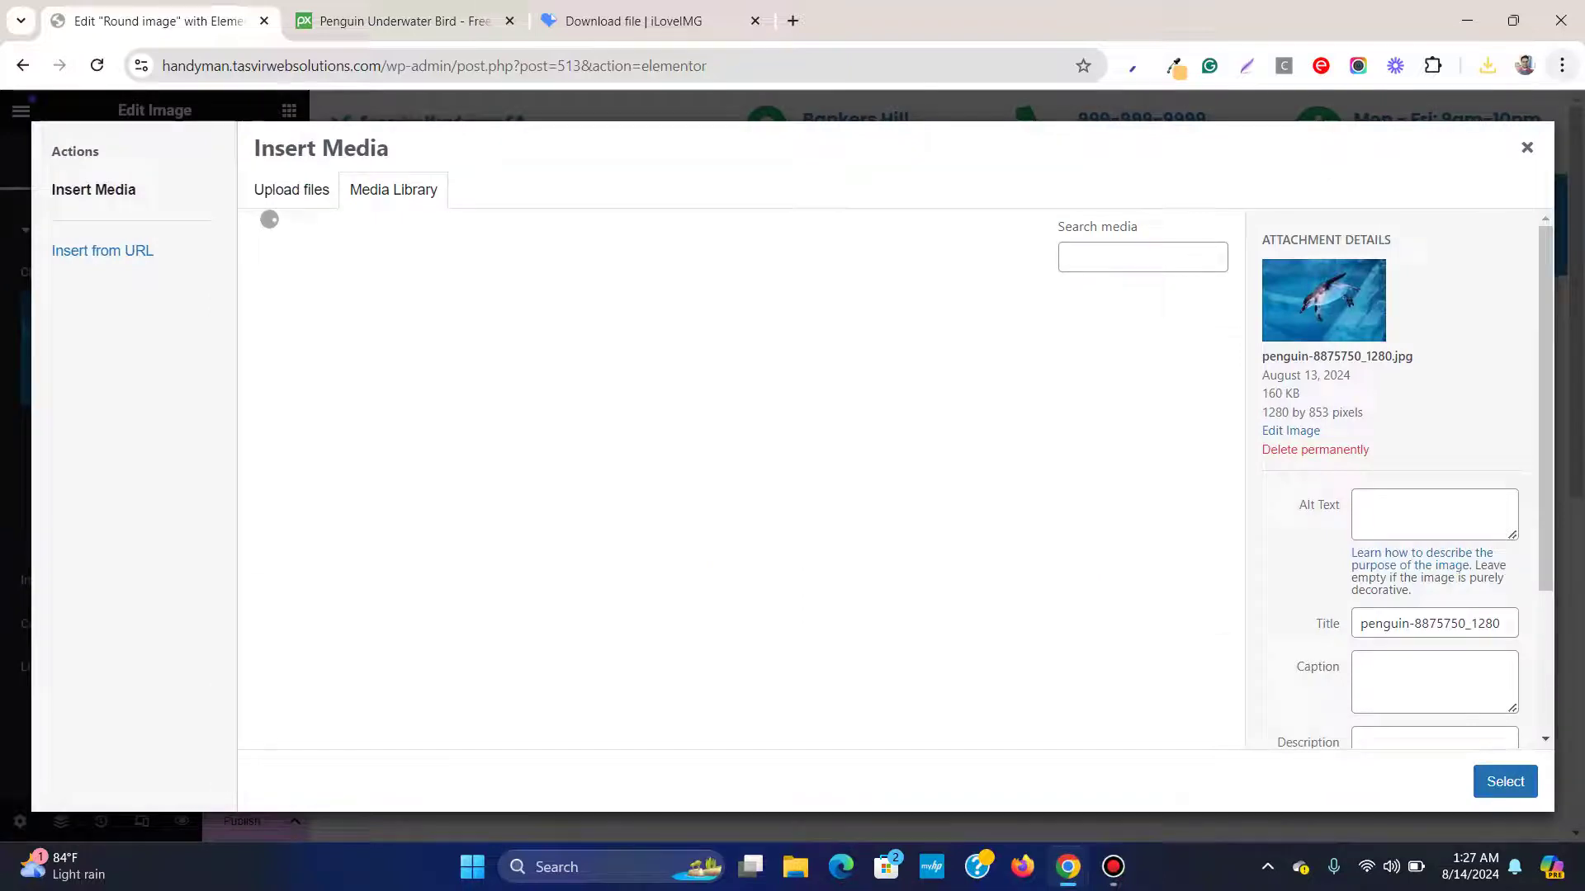
pyautogui.click(1487, 64)
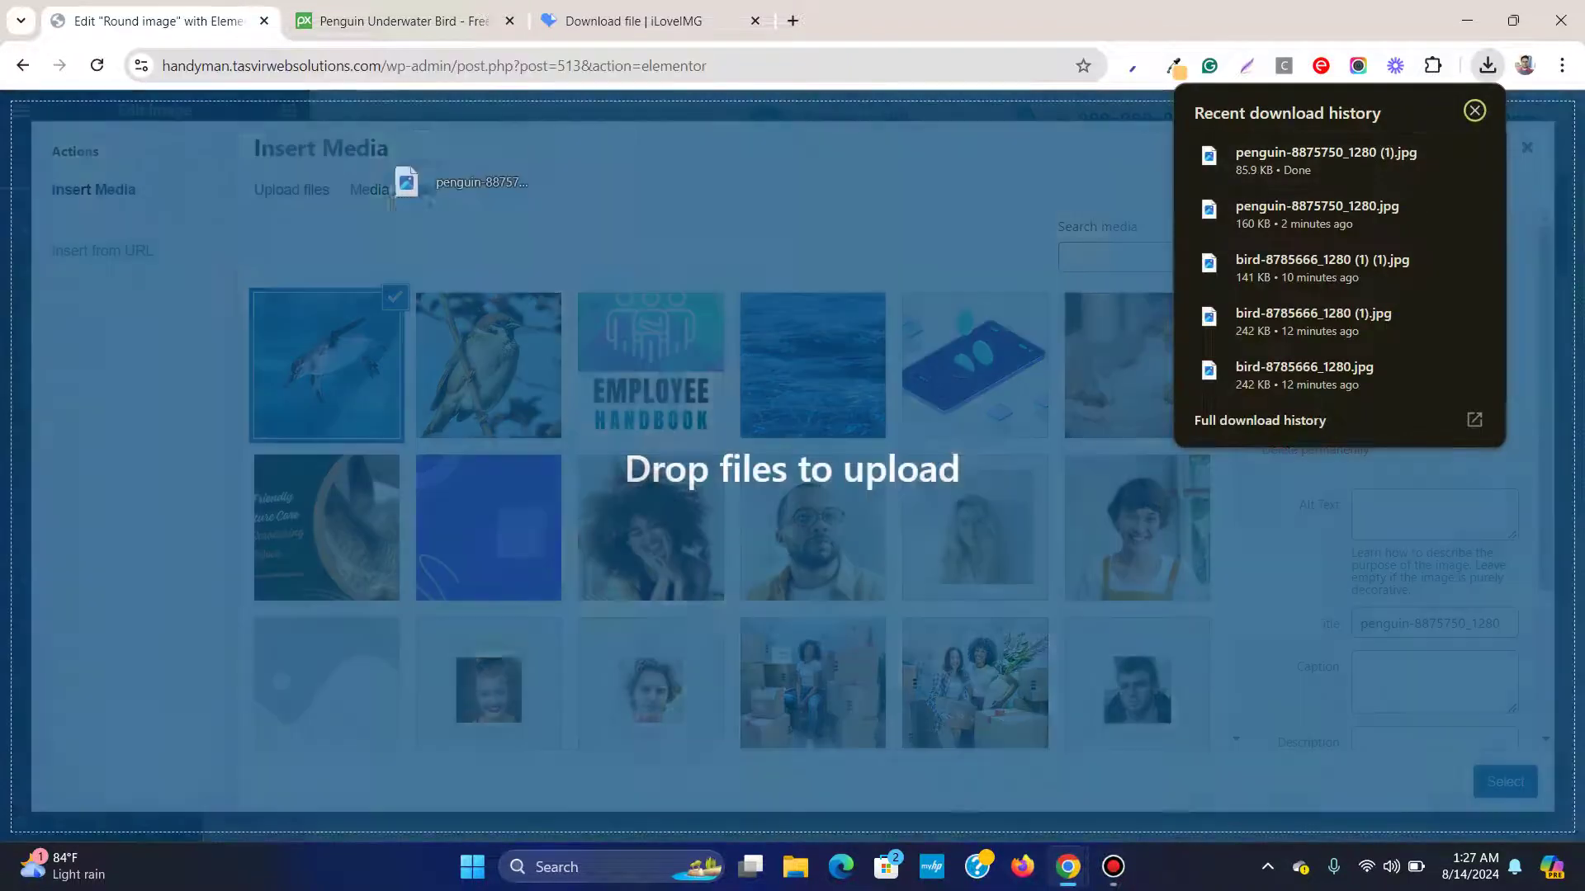
pyautogui.moveTo(1323, 155); pyautogui.dragTo(520, 535)
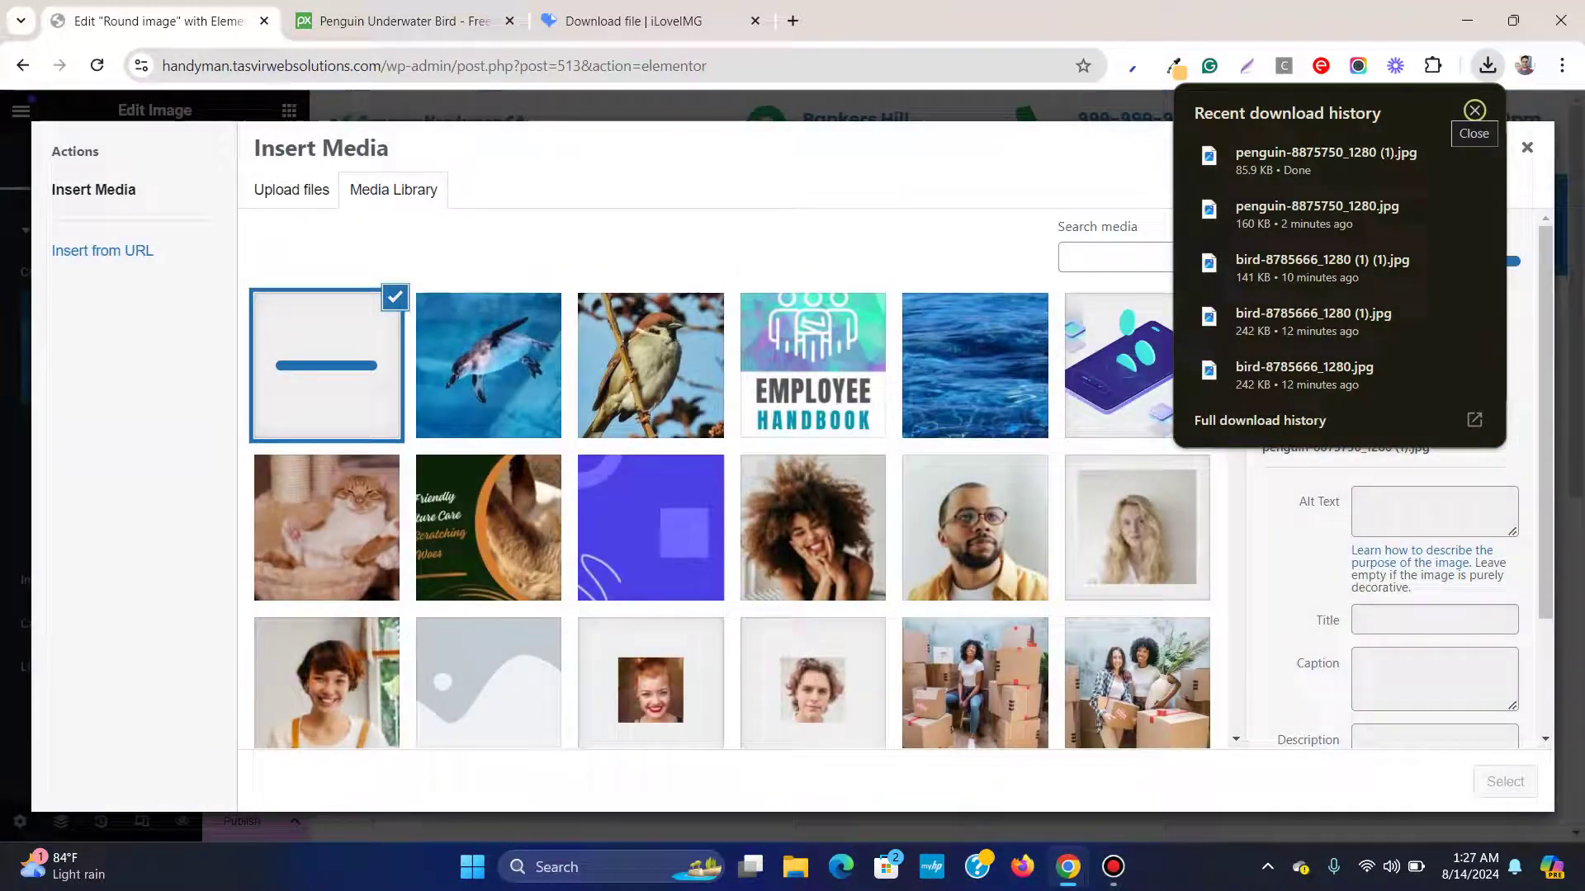
pyautogui.click(1474, 110)
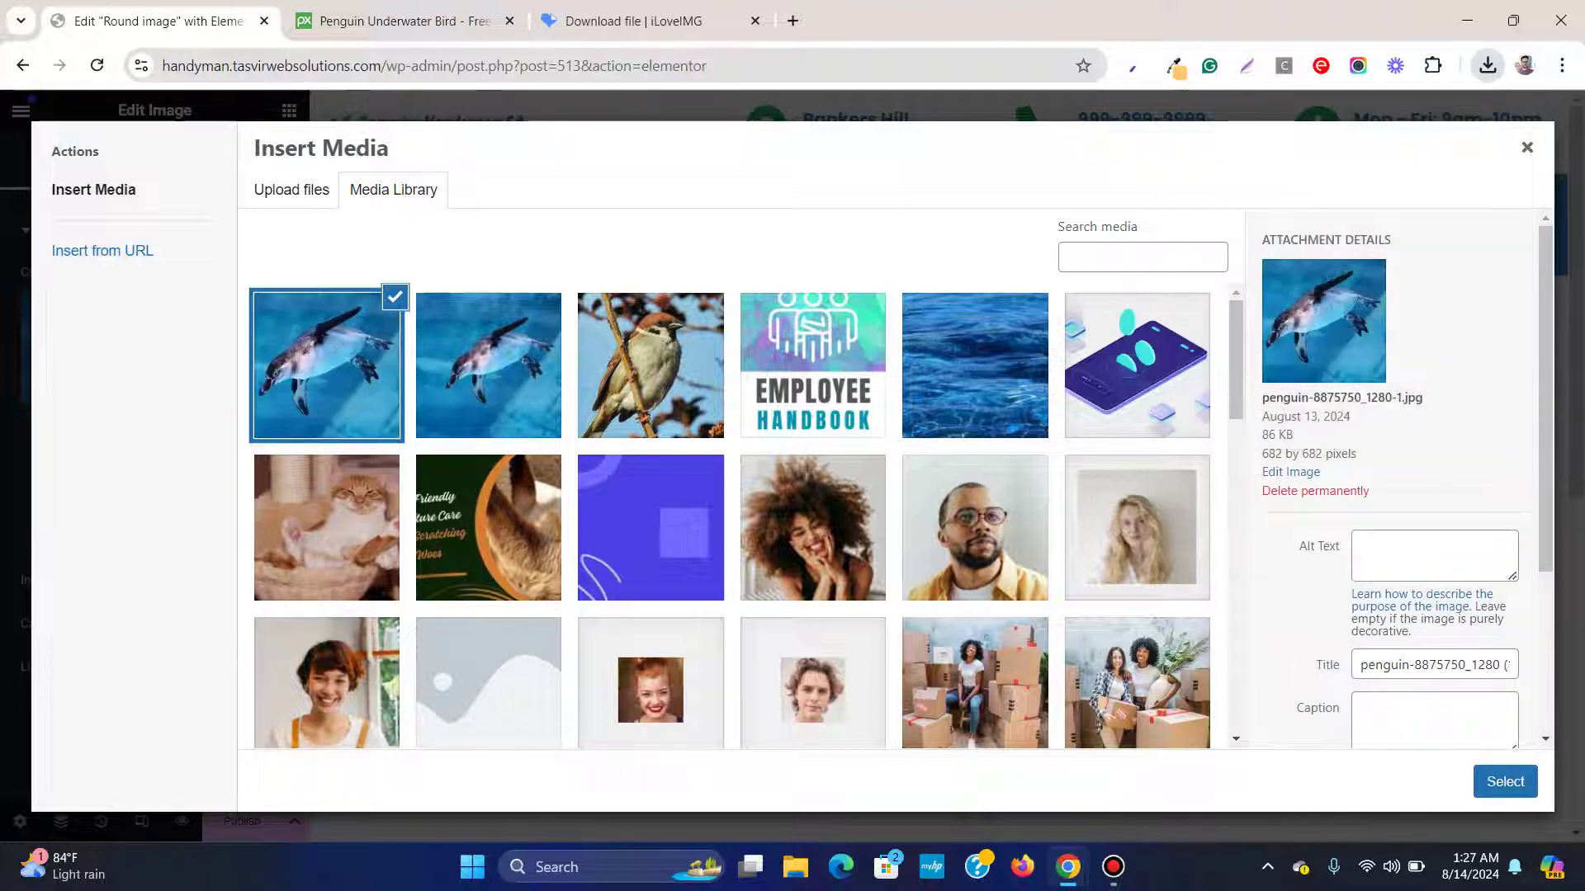
pyautogui.click(1505, 782)
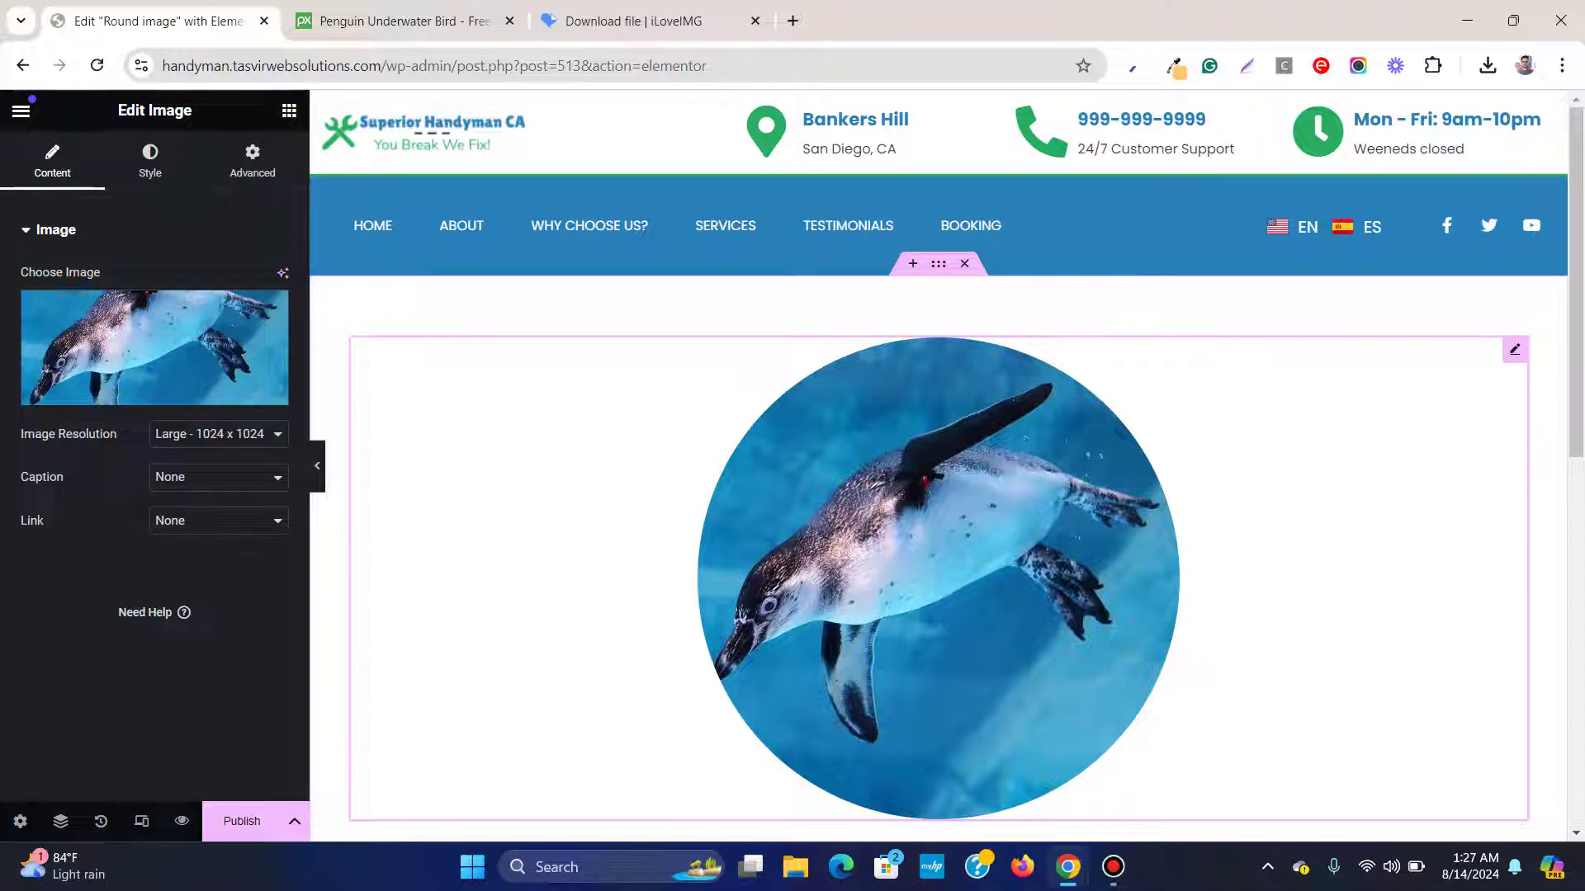
pyautogui.scroll(-3, 938, 496)
pyautogui.scroll(3, 938, 495)
# Check Publish options, then confirm the widget's 41% width and 100% border radius in Style
pyautogui.click(295, 821)
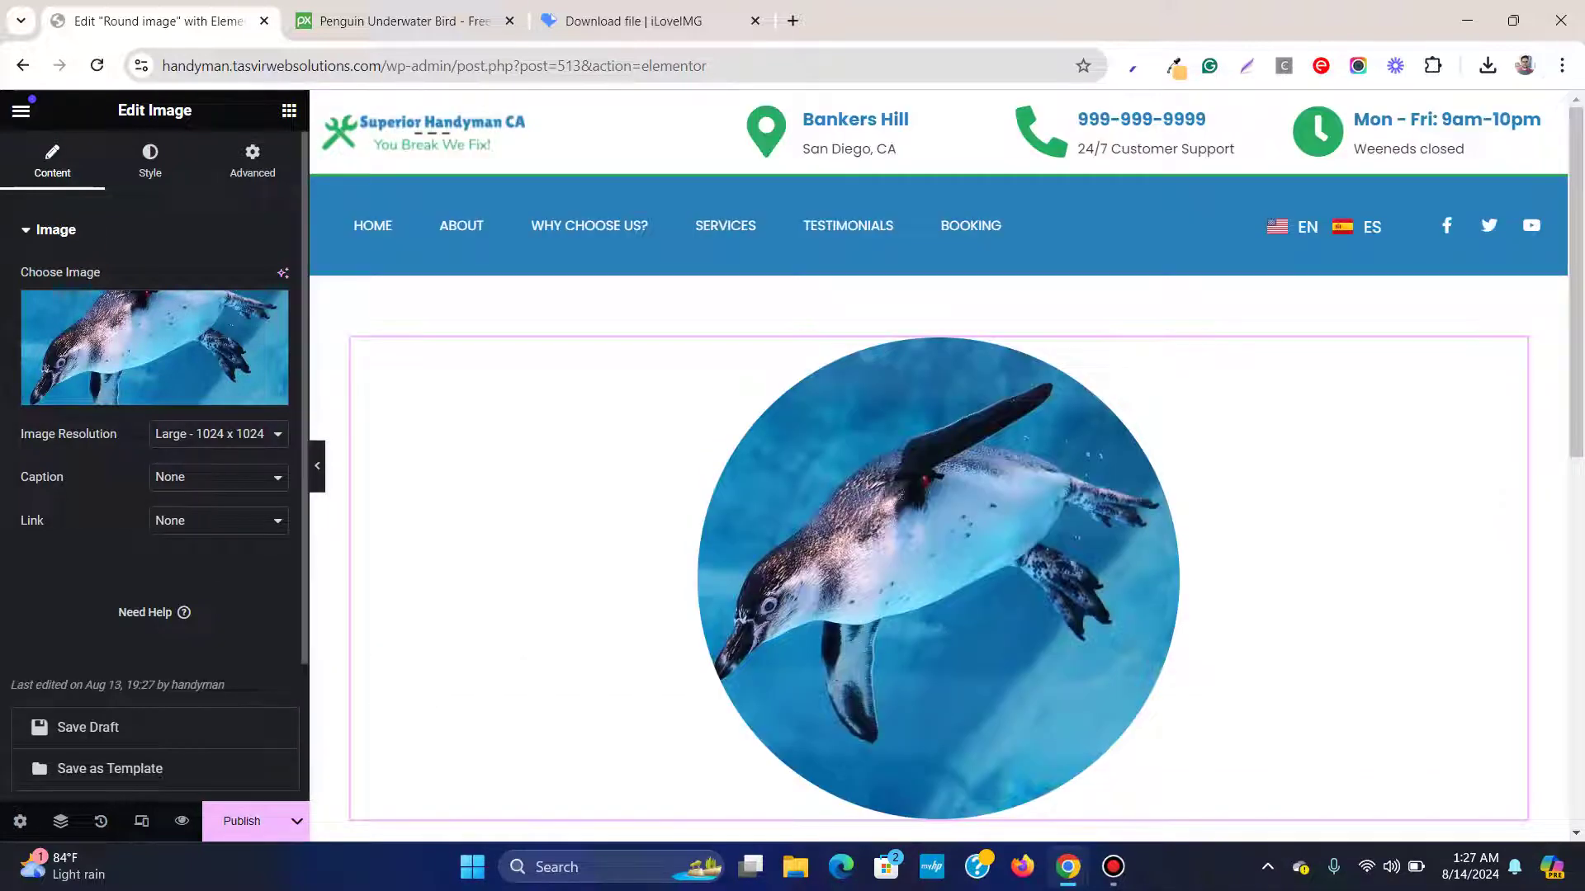
pyautogui.click(150, 161)
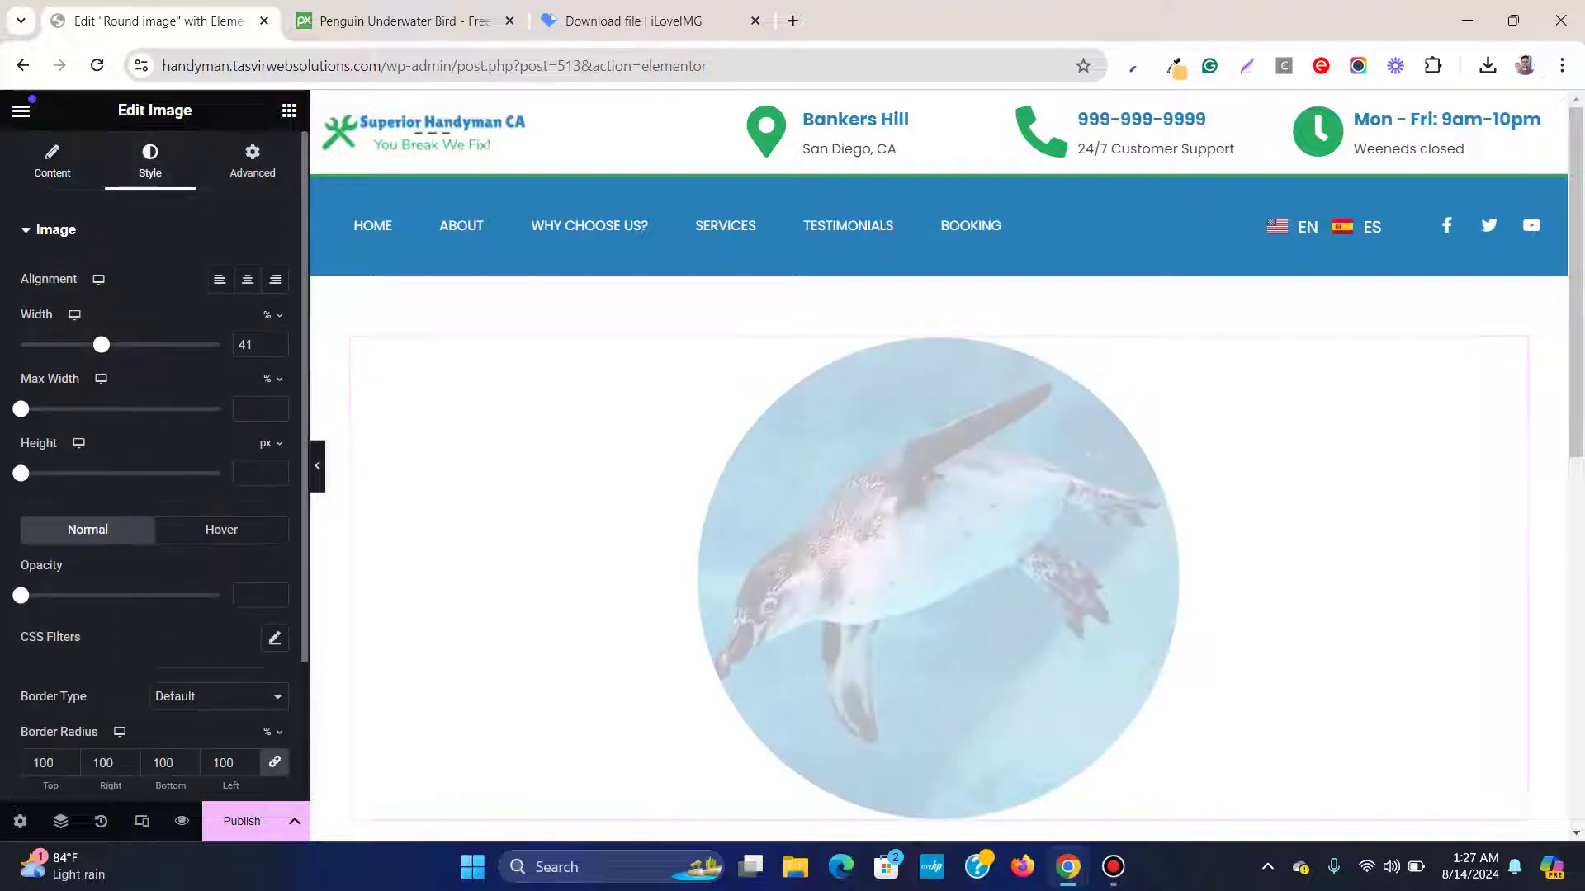
pyautogui.scroll(-2, 155, 495)
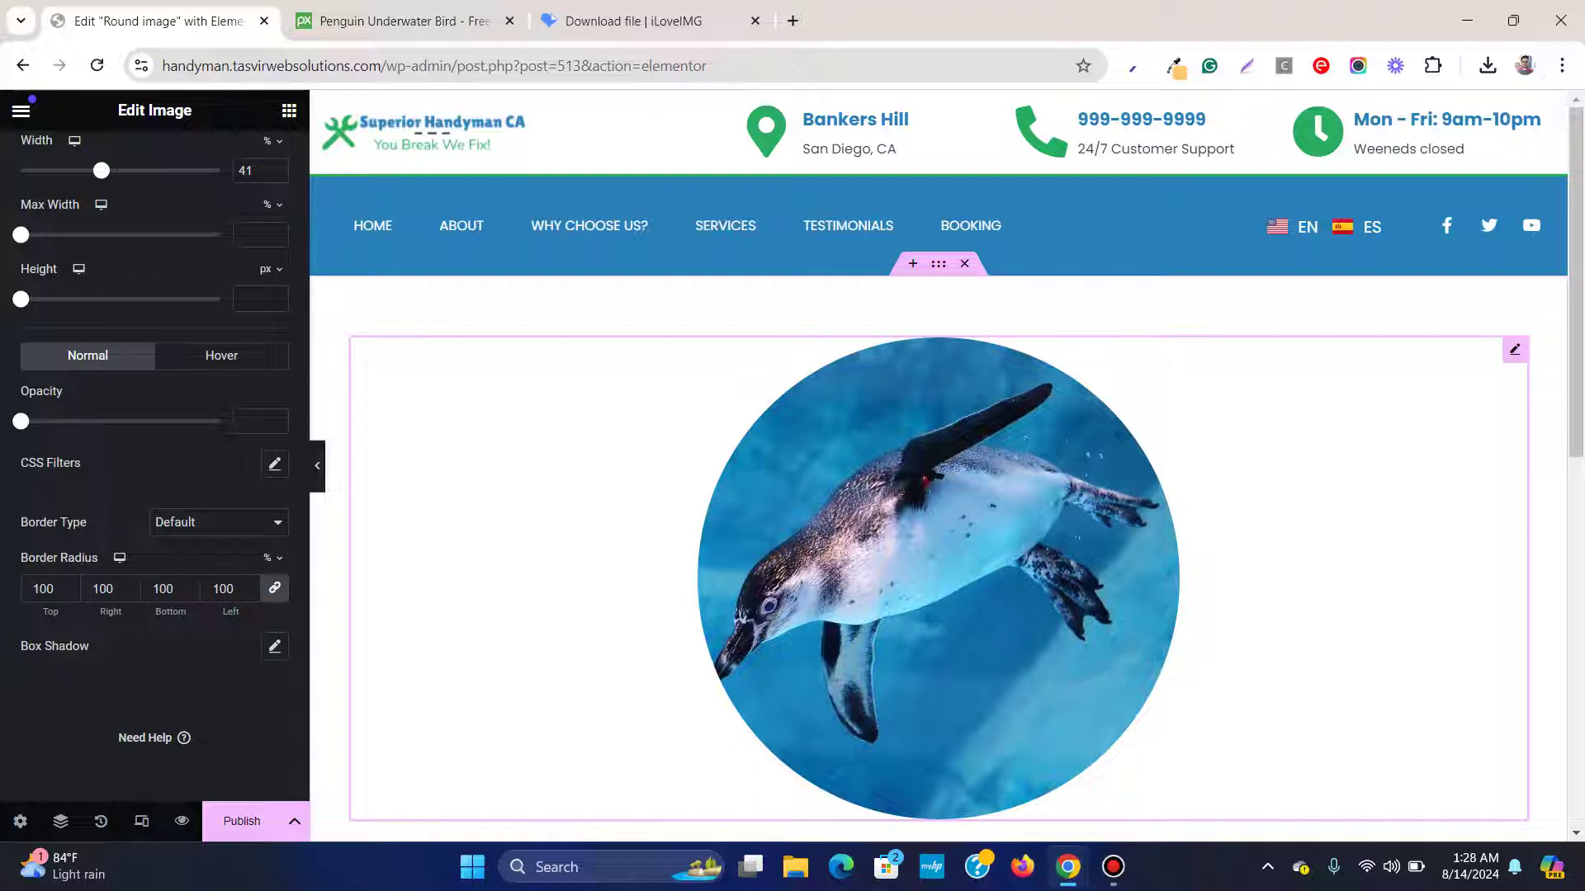
pyautogui.scroll(-1, 939, 521)
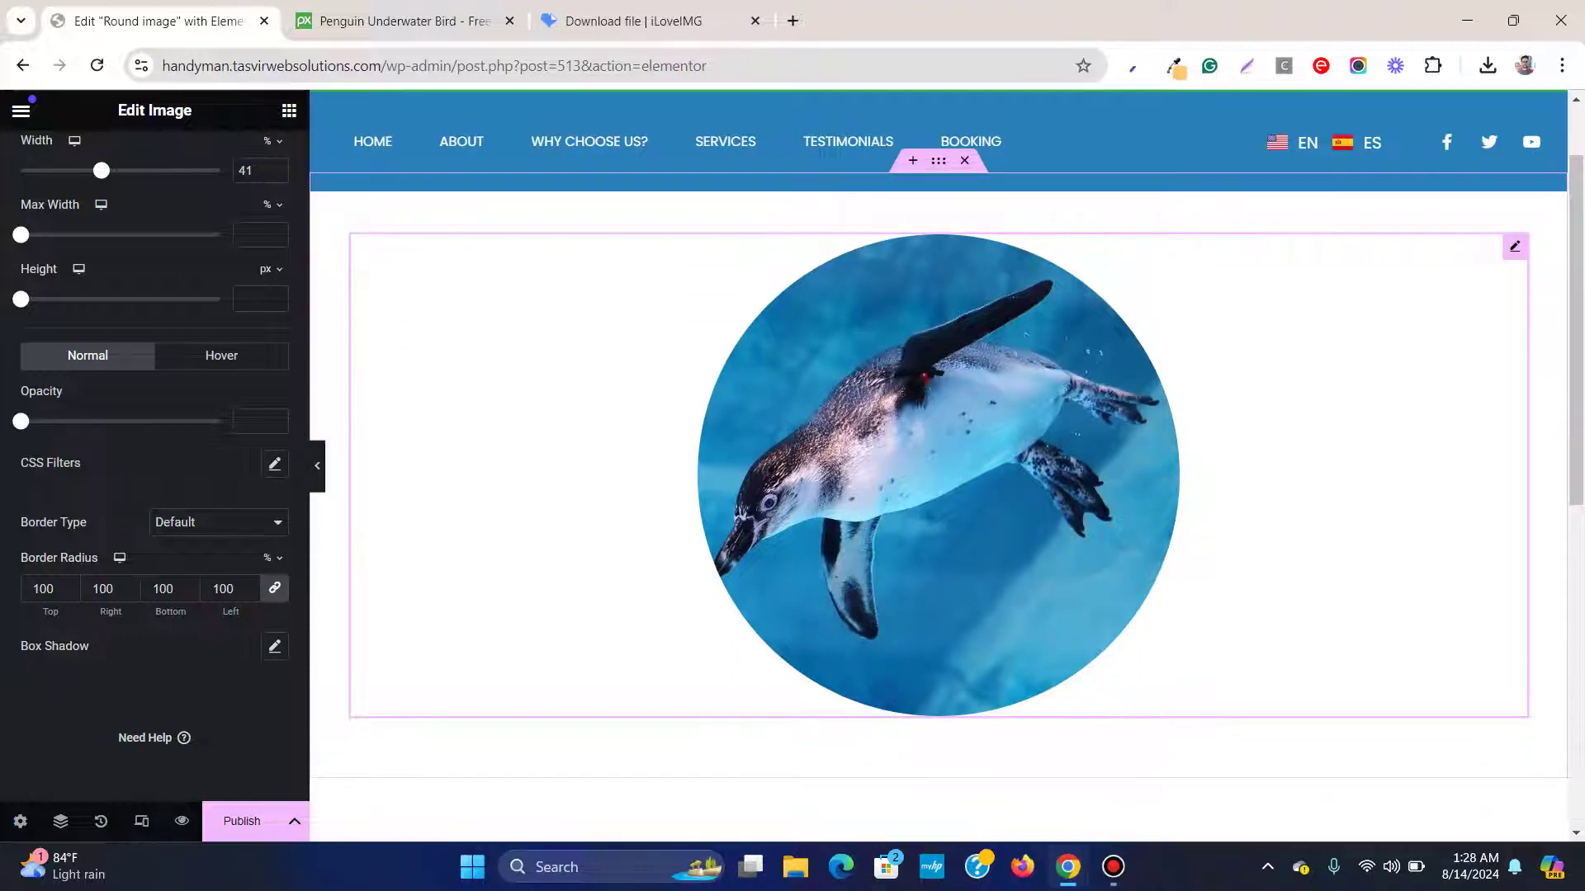